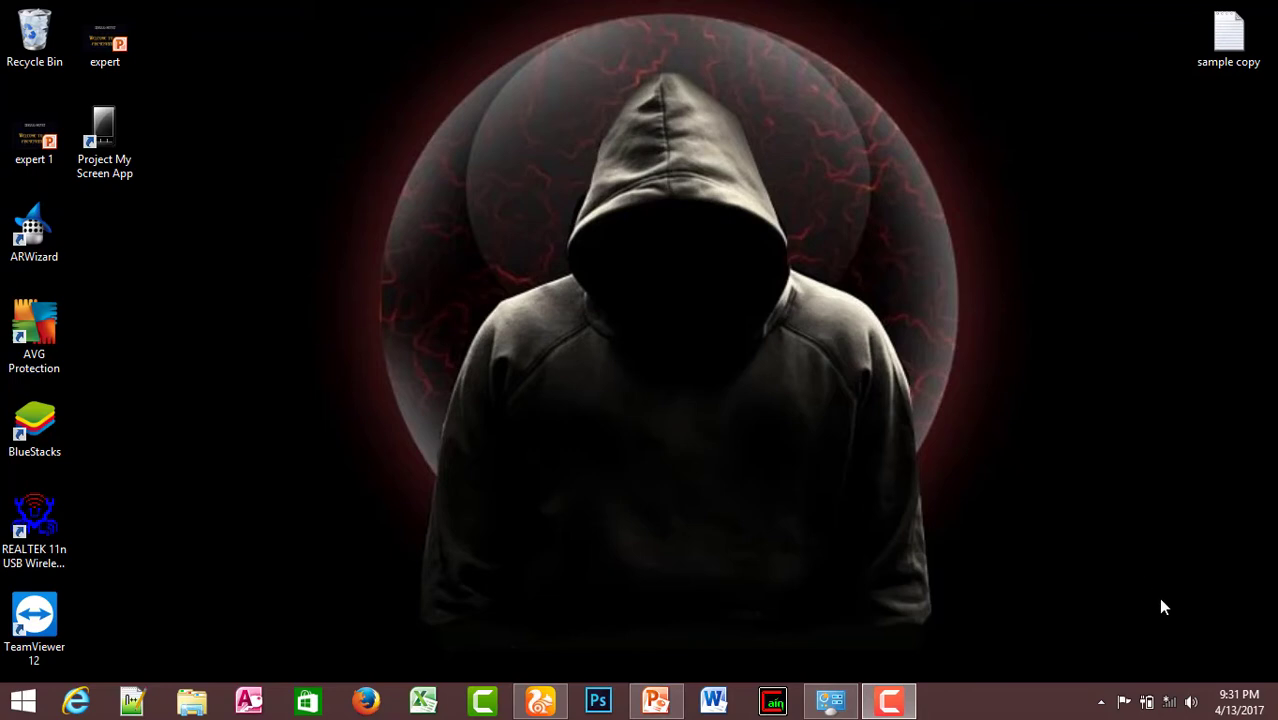
Restore the minimized 'expert 1' presentation from the taskbar.
{"action": "left_click", "coordinate": [668, 700]}
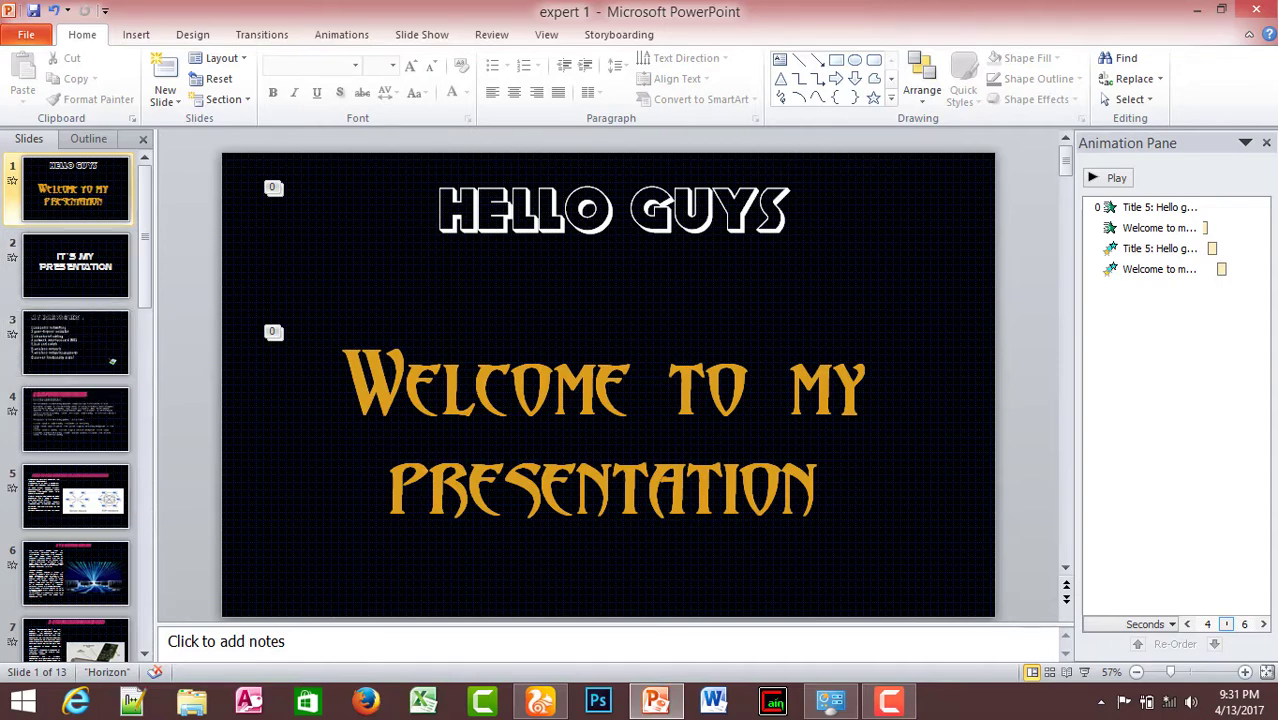
Bring up the Insert ribbon commands for the title slide.
{"action": "left_click", "coordinate": [137, 35]}
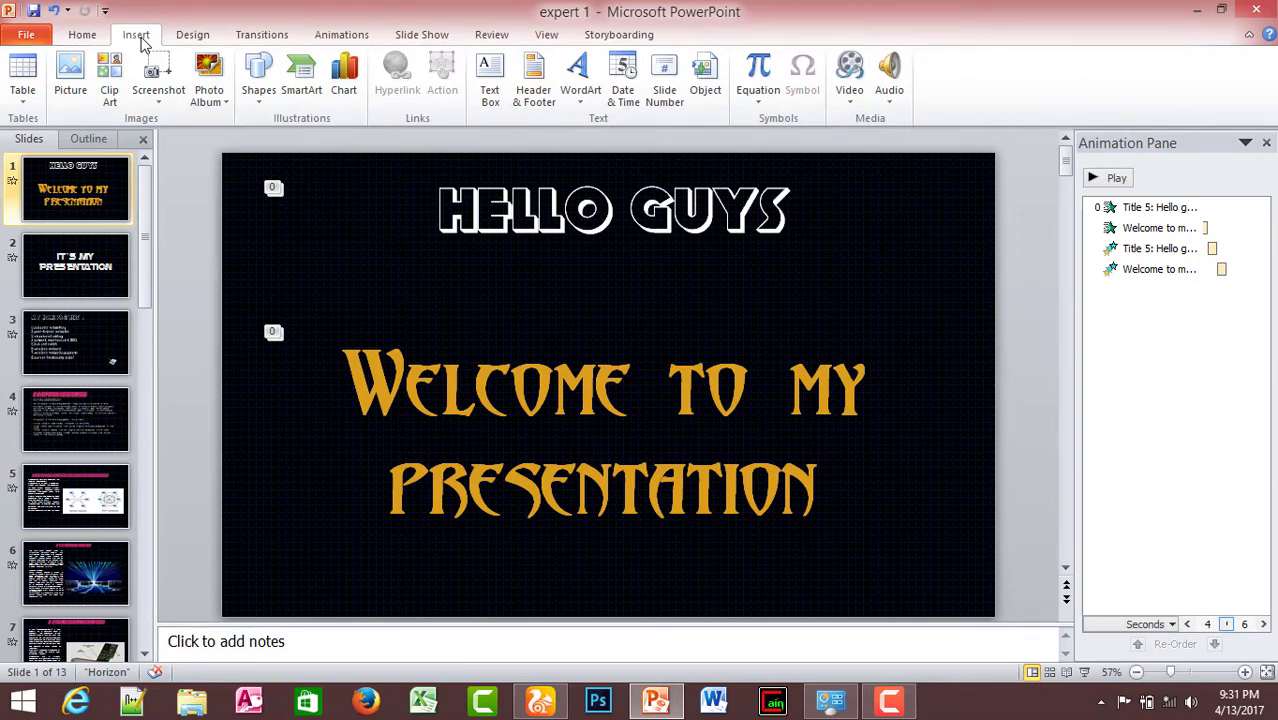
Insert the Come_to_the_Woods audio file from the Music folder onto the title slide.
{"action": "left_click", "coordinate": [889, 90]}
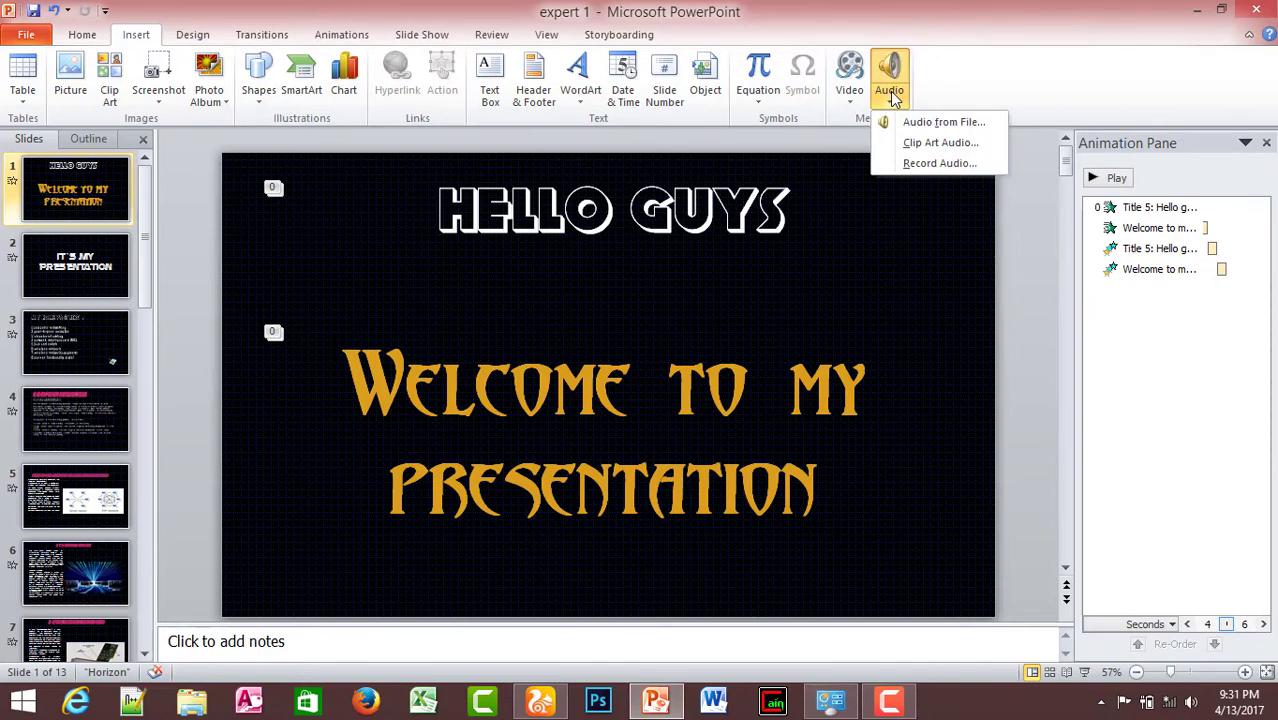
{"action": "left_click", "coordinate": [966, 127]}
{"action": "left_click_drag", "start_coordinate": [903, 190], "coordinate": [906, 305]}
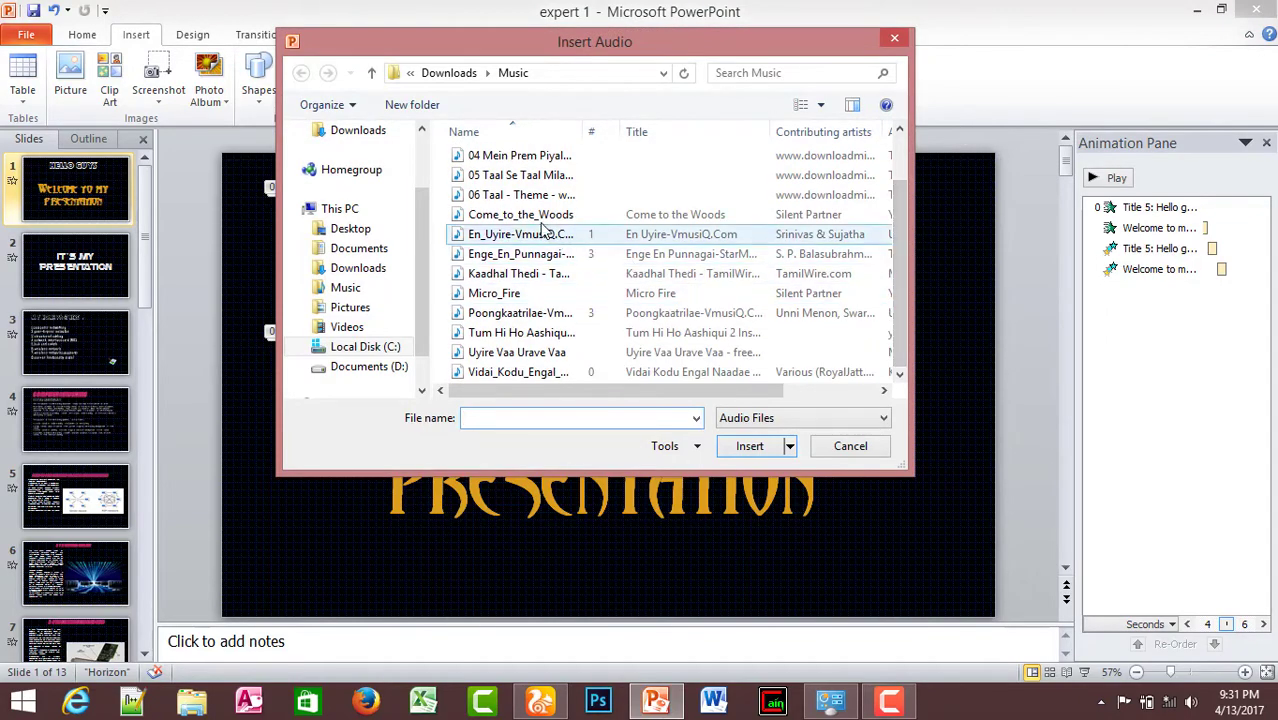
{"action": "left_click", "coordinate": [545, 227]}
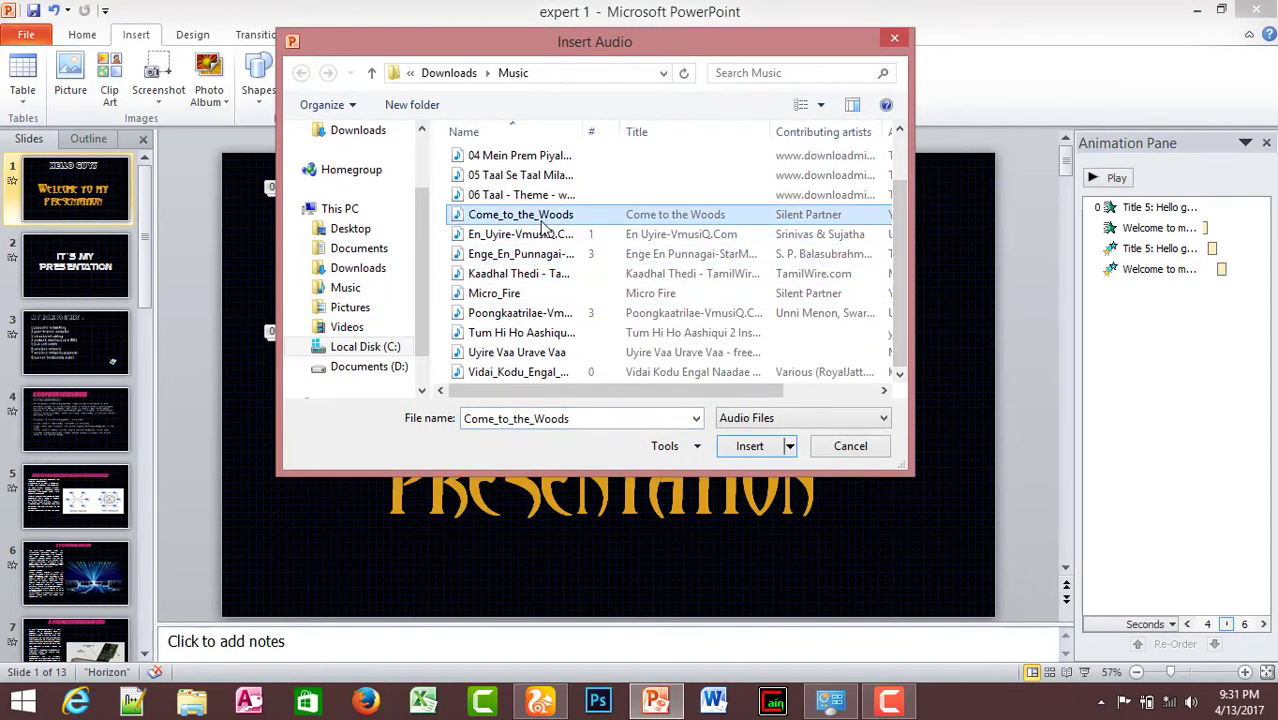
{"action": "left_click", "coordinate": [764, 452]}
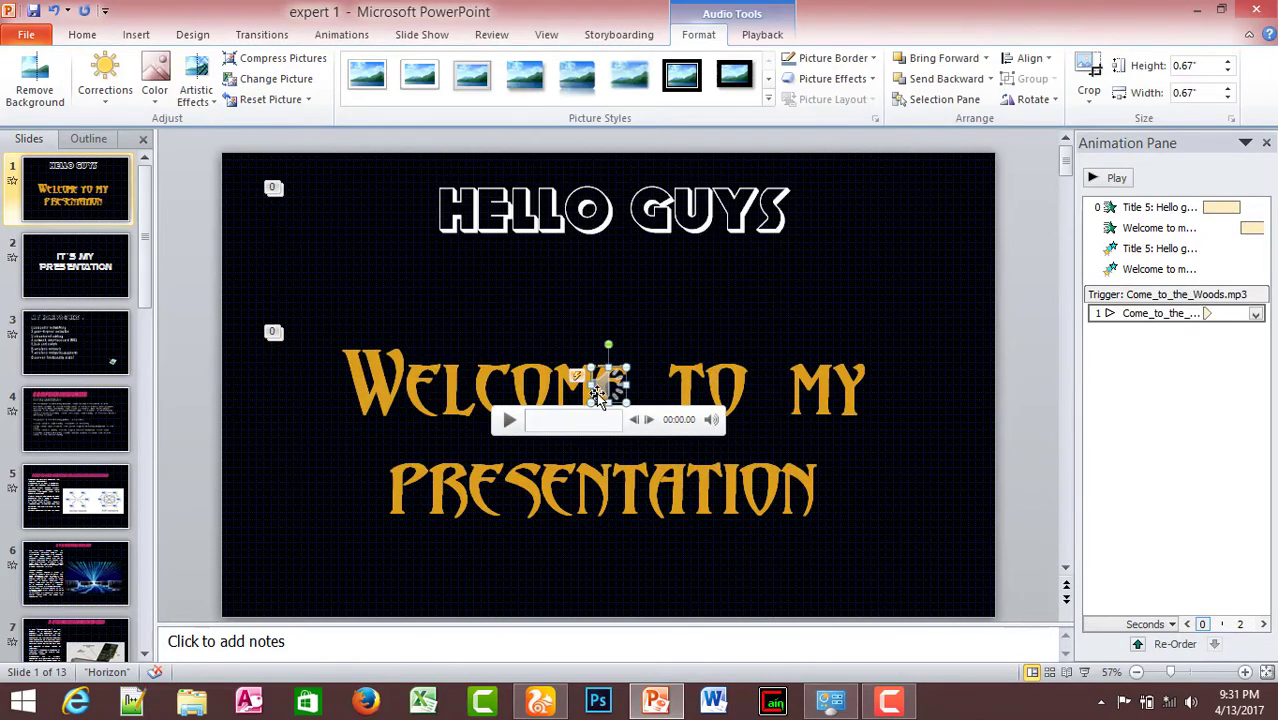
Make the audio effect first in the animation order and place its speaker icon lower-left.
{"action": "left_click_drag", "start_coordinate": [600, 383], "coordinate": [379, 291]}
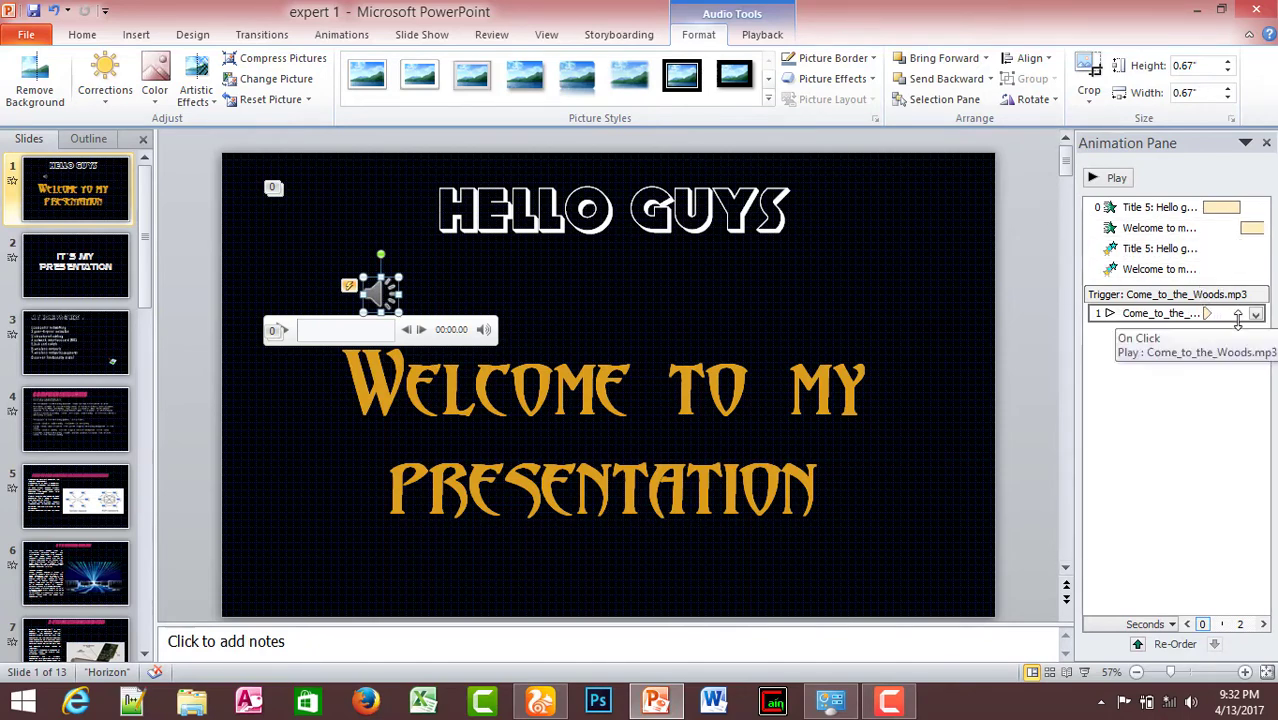
{"action": "left_click_drag", "start_coordinate": [1238, 318], "coordinate": [1210, 206]}
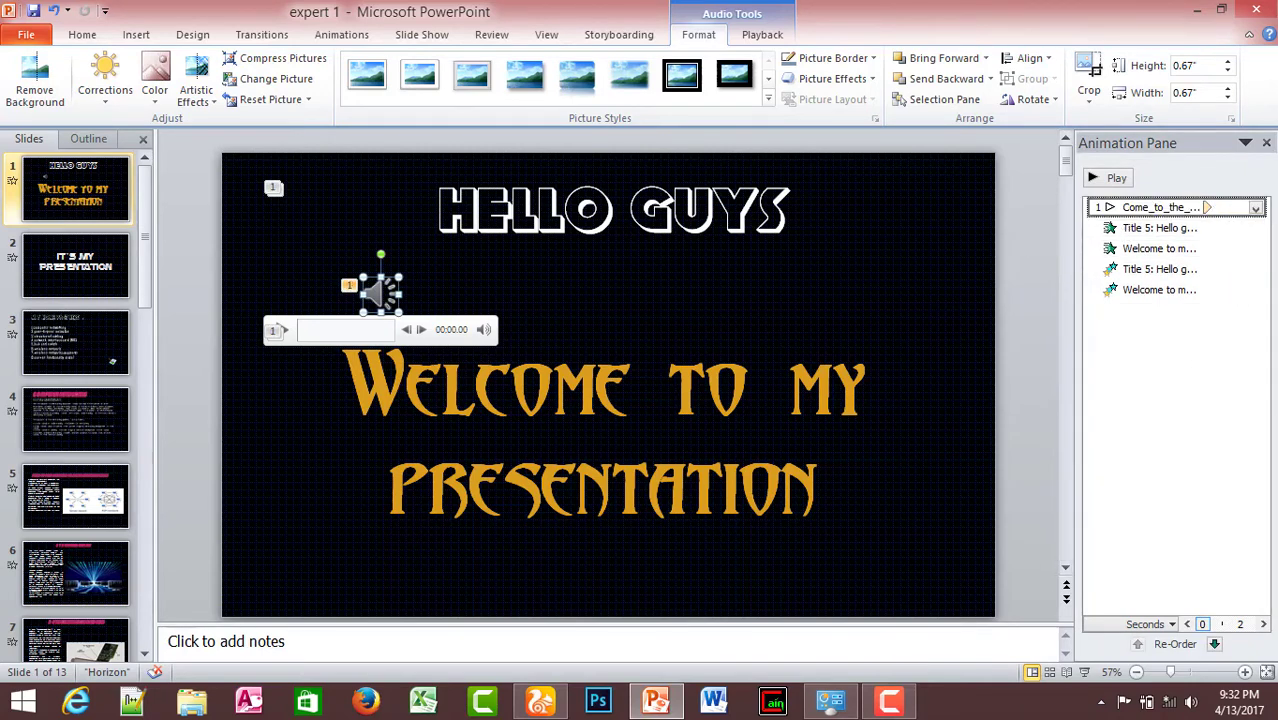
{"action": "left_click_drag", "start_coordinate": [376, 292], "coordinate": [274, 566]}
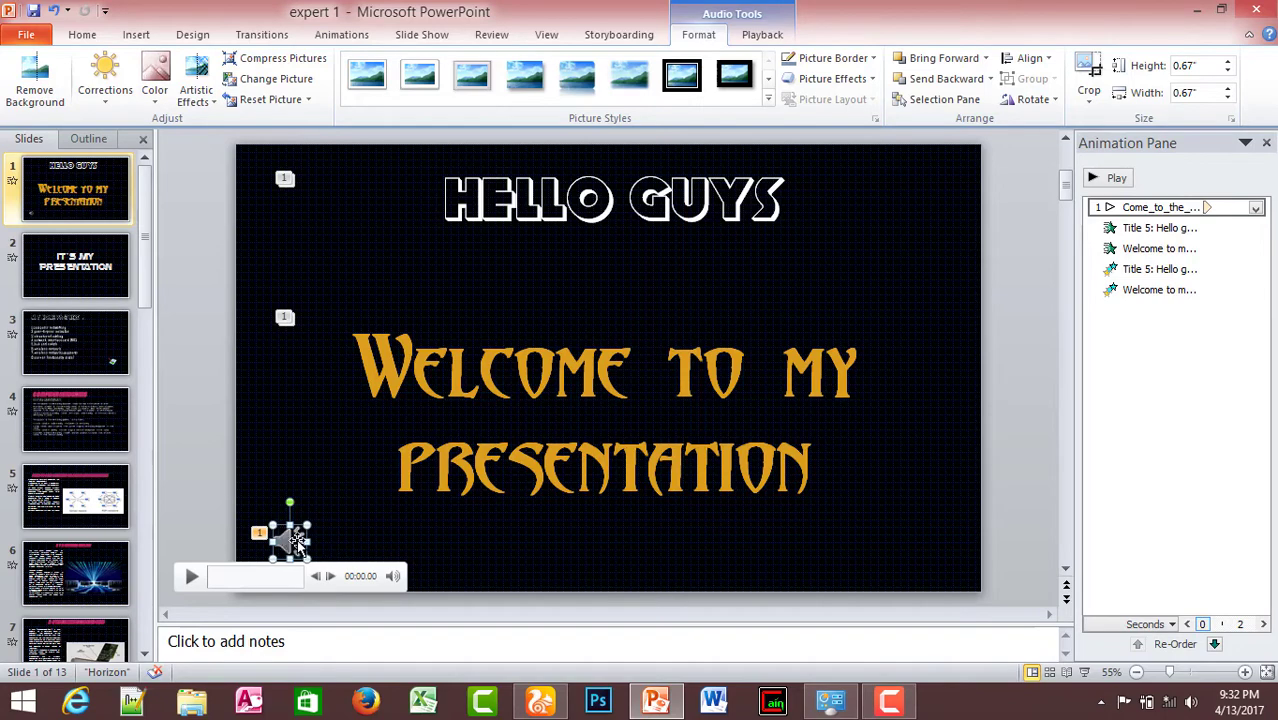
Set the audio Start option to Play Across Slides and launch the slide show.
{"action": "left_click", "coordinate": [760, 35]}
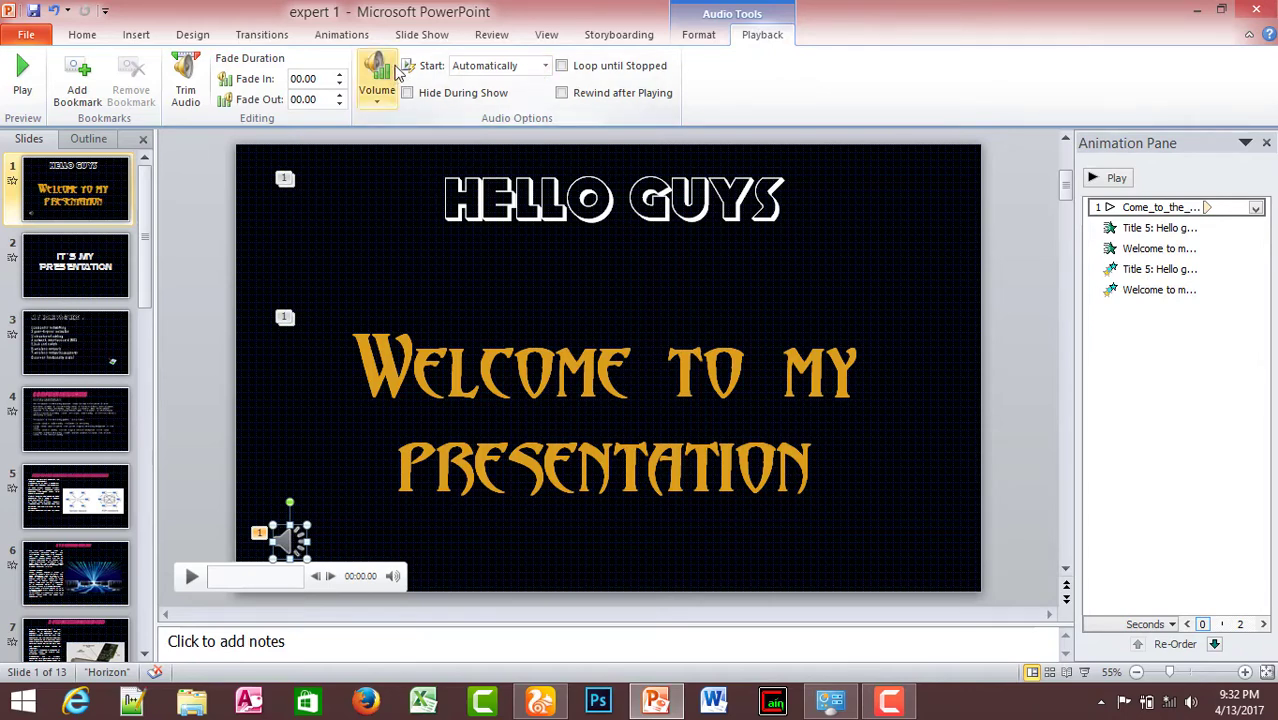
{"action": "left_click", "coordinate": [547, 66]}
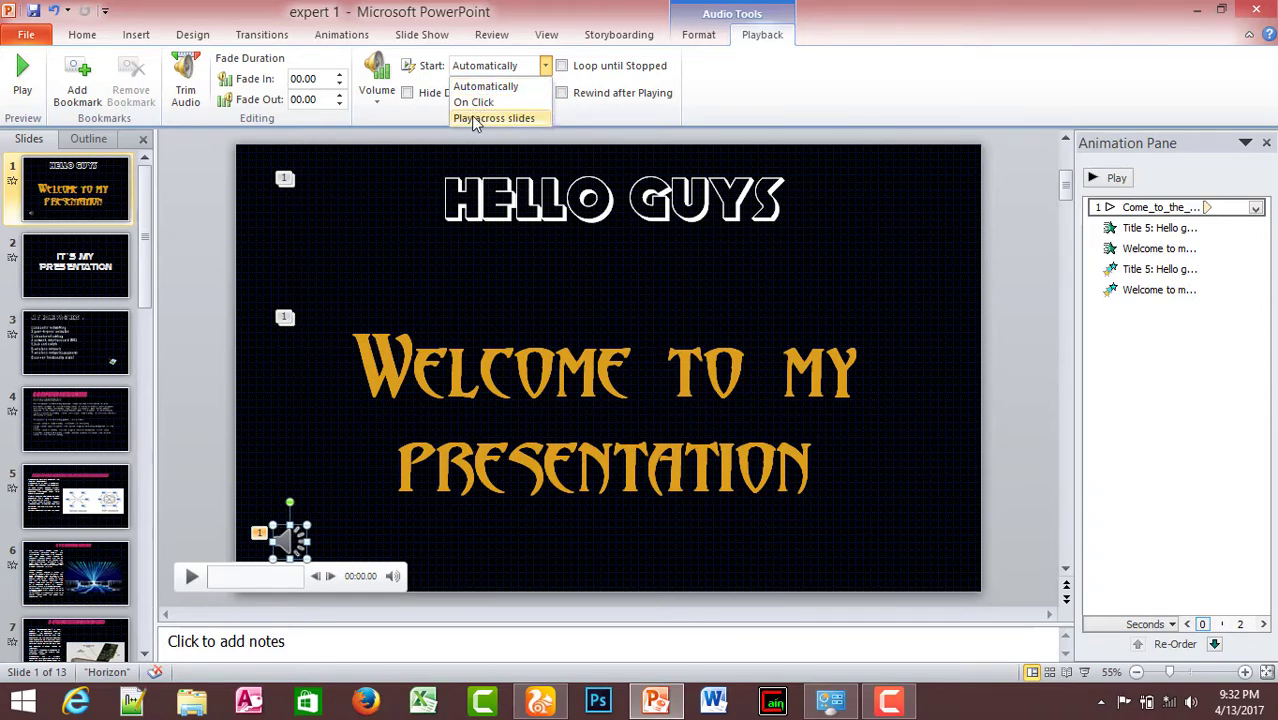
{"action": "left_click", "coordinate": [471, 117]}
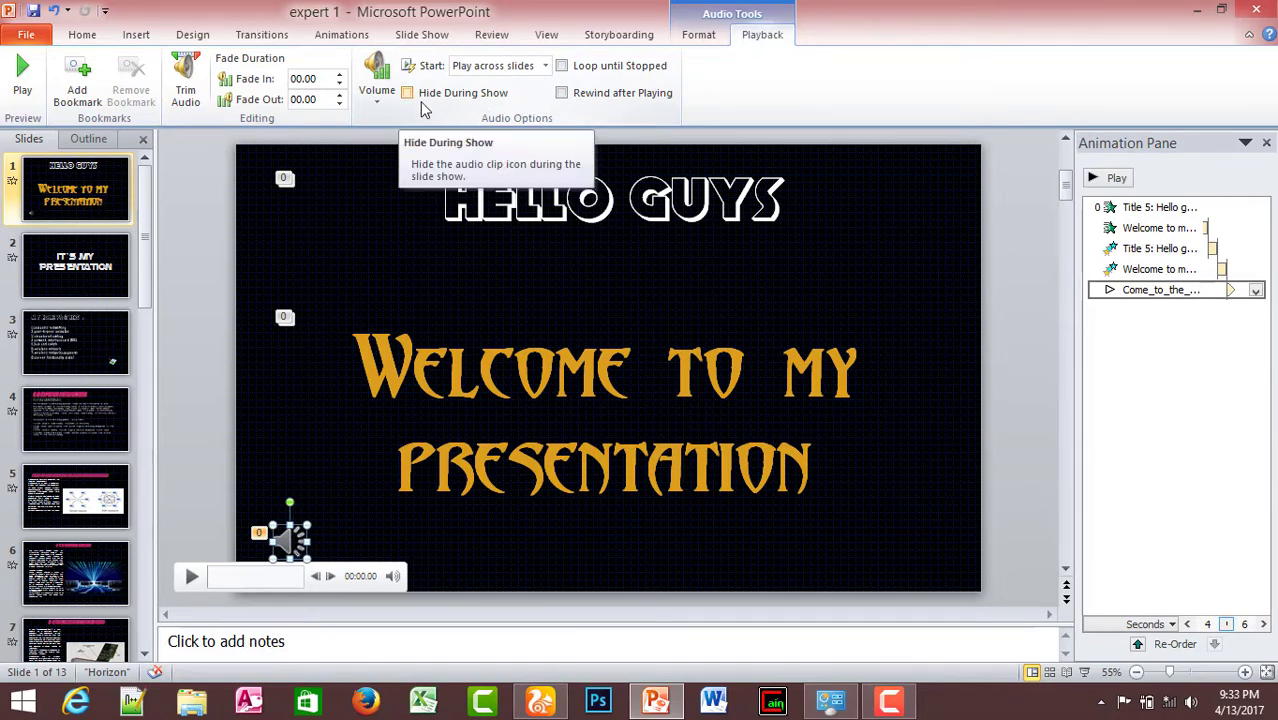
{"action": "left_click", "coordinate": [1090, 672]}
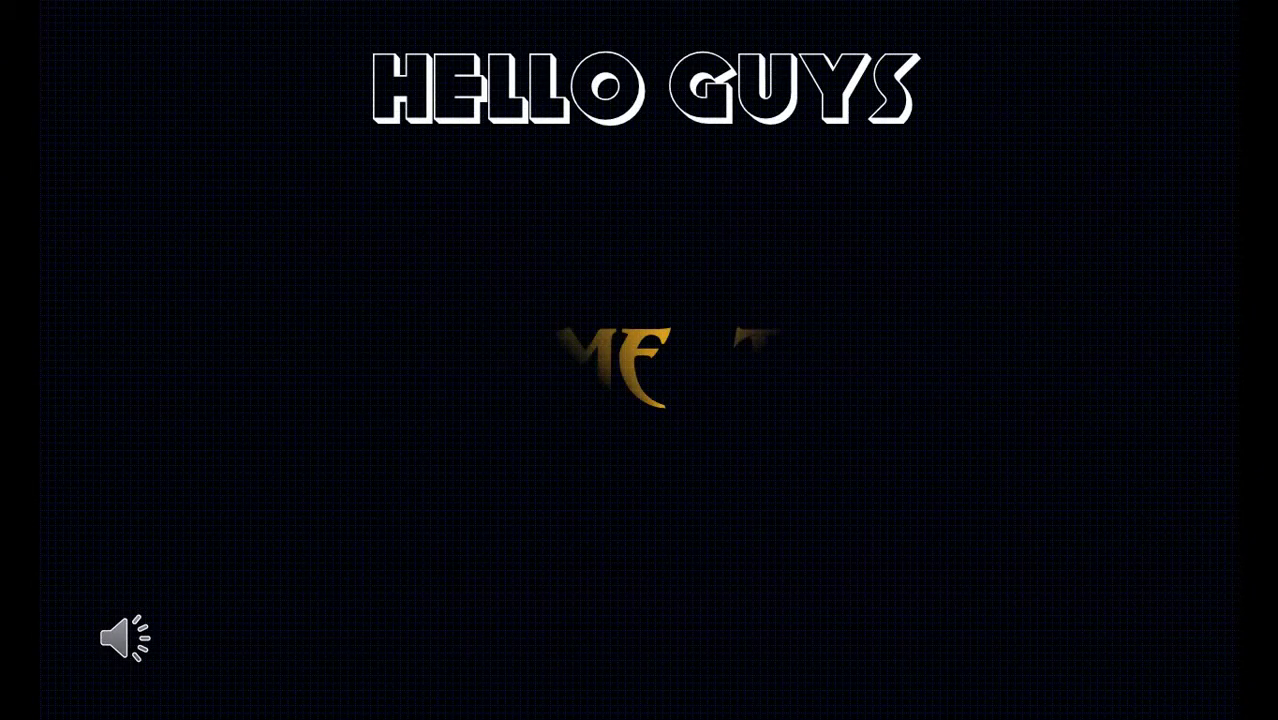
End the show and enable Hide During Show for the audio clip.
{"action": "key", "text": "Escape"}
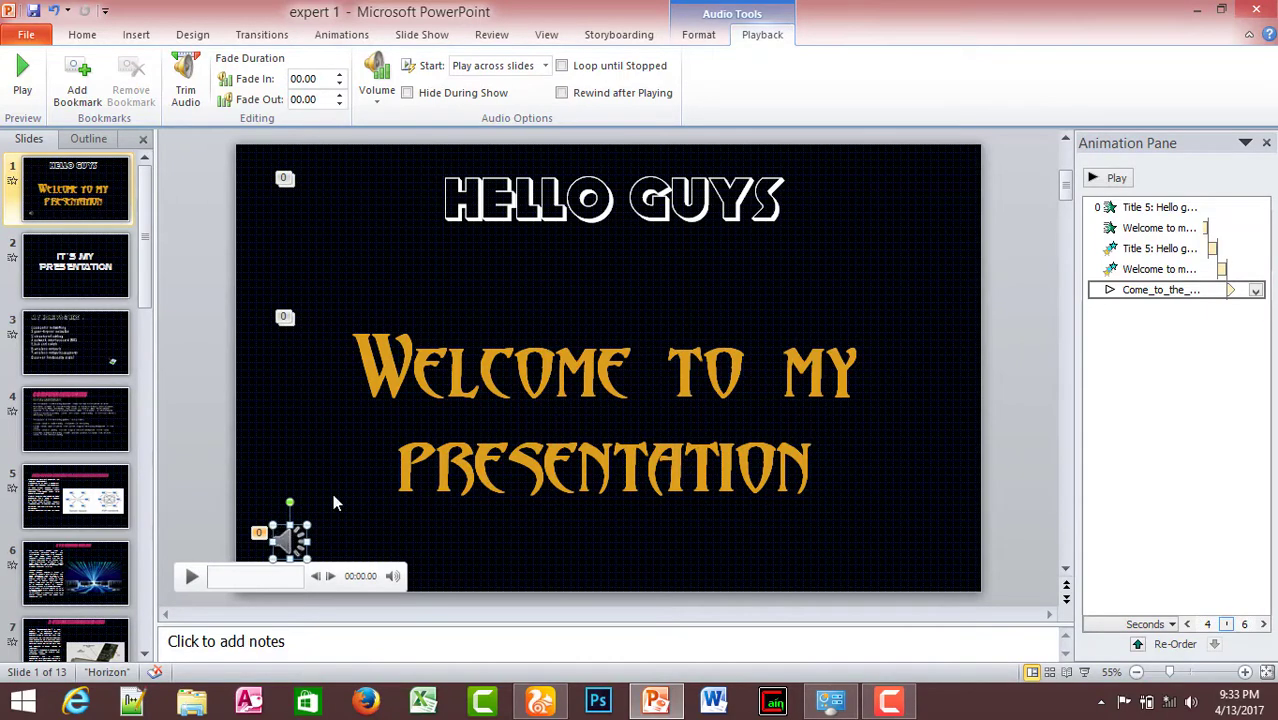
{"action": "left_click", "coordinate": [425, 96]}
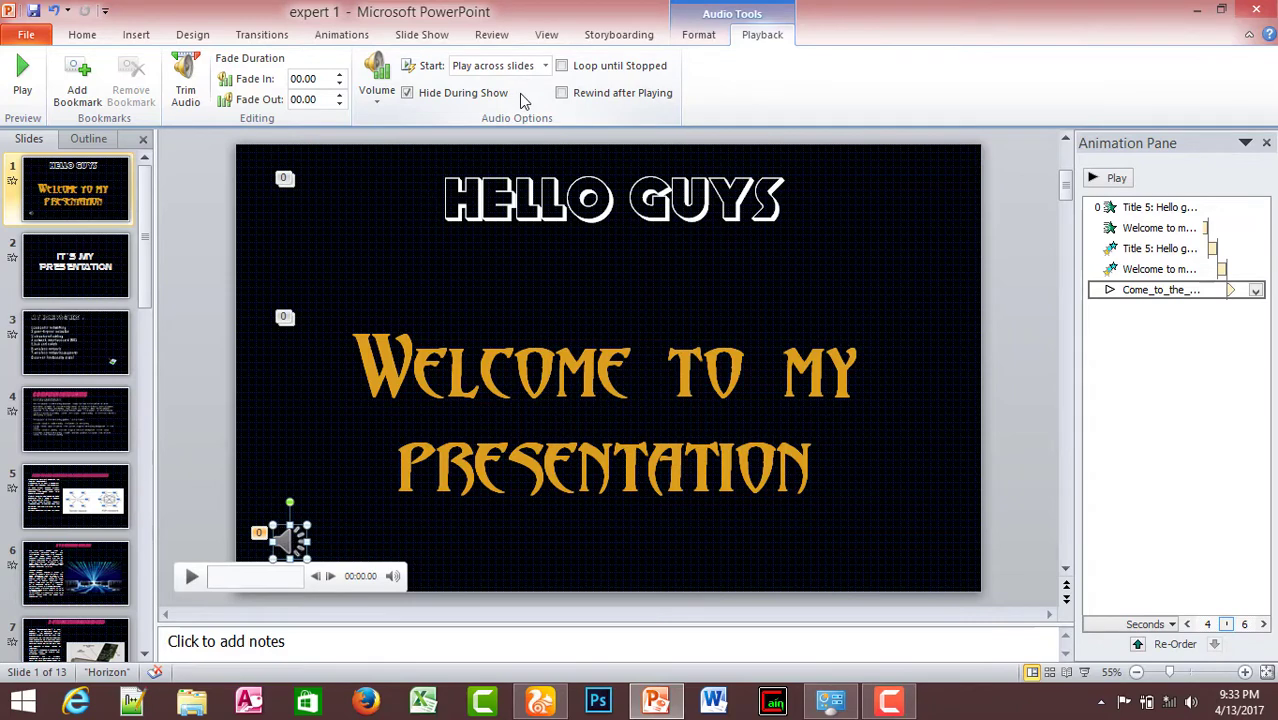
{"action": "left_click", "coordinate": [262, 36]}
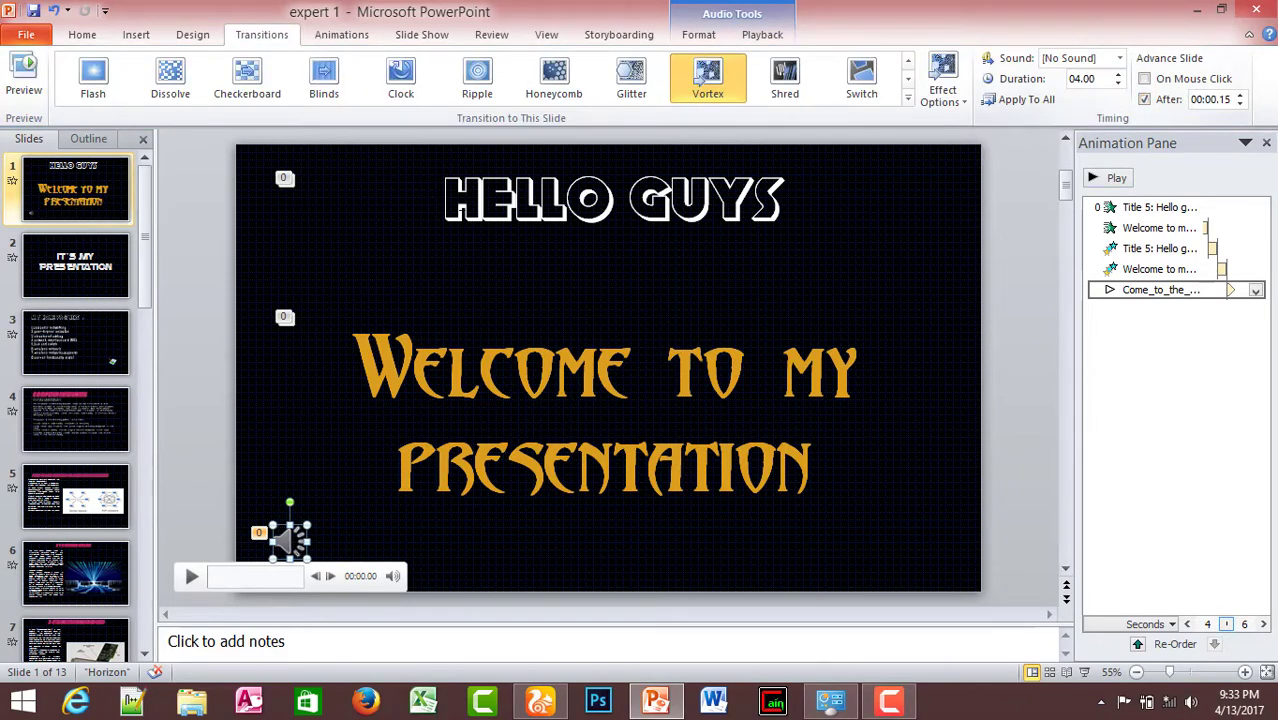
On the title slide, move the Come_to_the_Woods sound first in the animation list, starting With Previous.
{"action": "left_click", "coordinate": [1222, 98]}
{"action": "left_click", "coordinate": [40, 276]}
{"action": "left_click", "coordinate": [55, 348]}
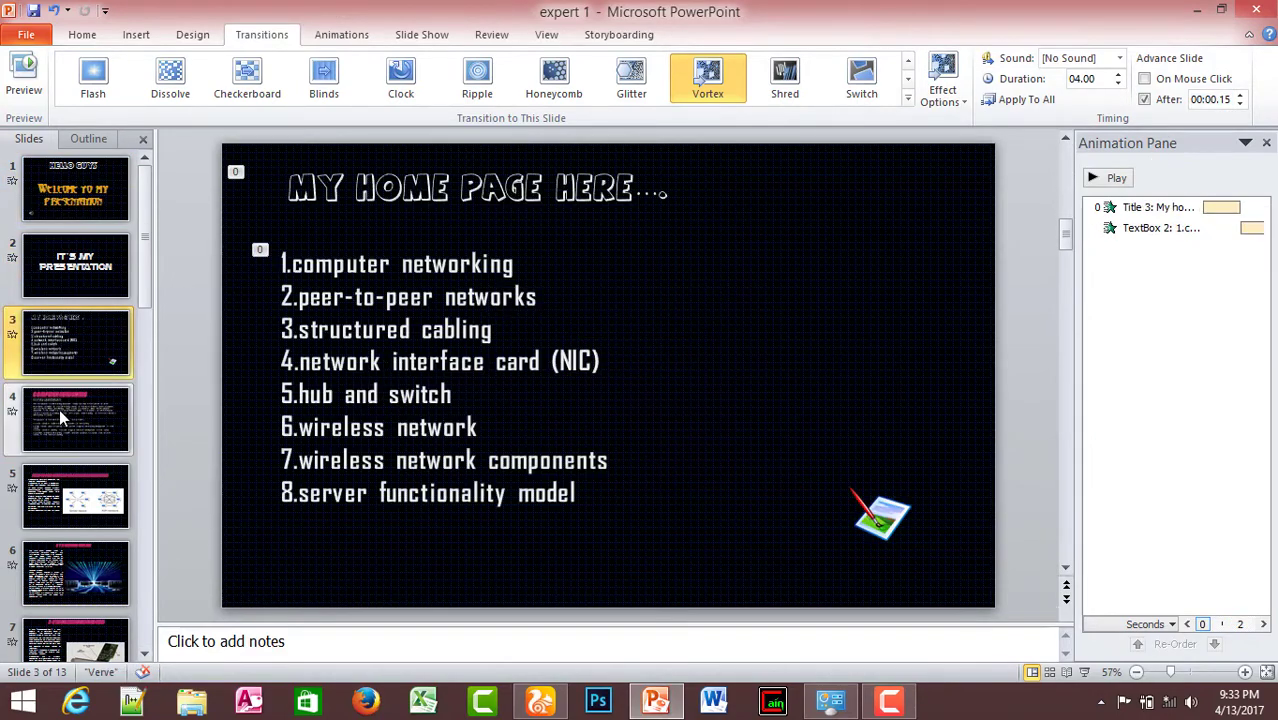
{"action": "left_click", "coordinate": [72, 266]}
{"action": "left_click", "coordinate": [83, 219]}
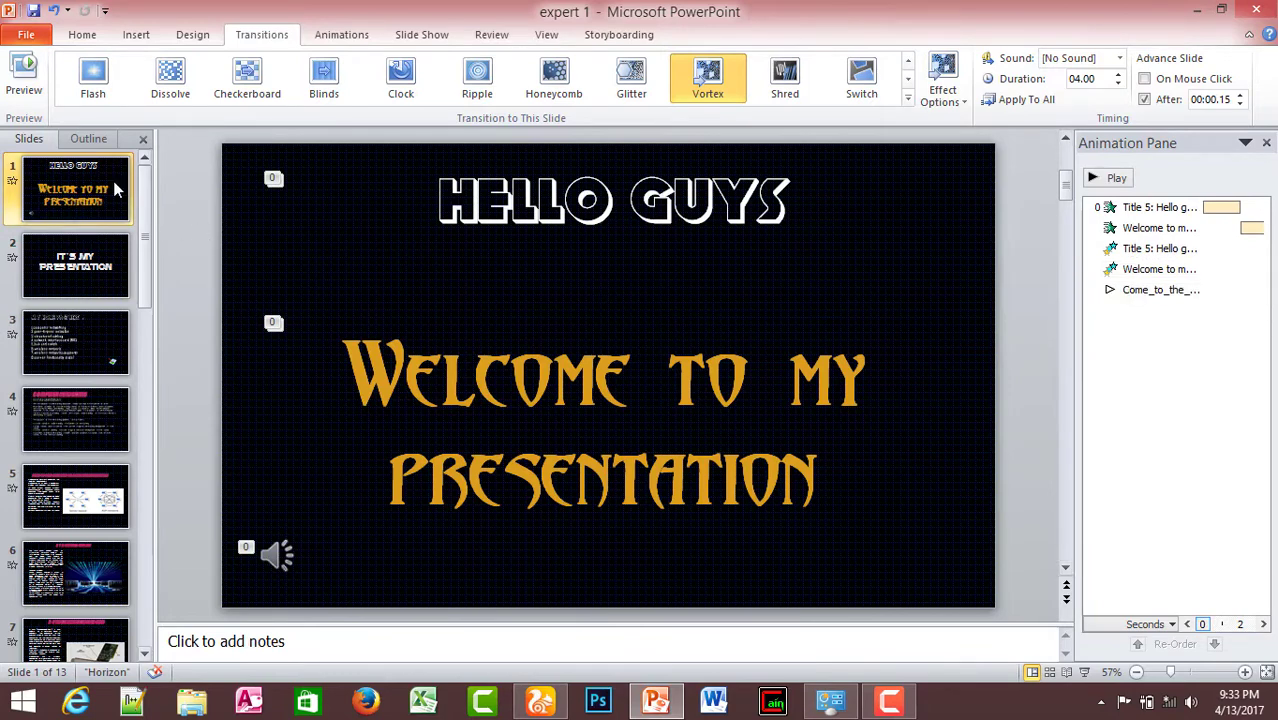
{"action": "left_click_drag", "start_coordinate": [1201, 291], "coordinate": [1205, 207]}
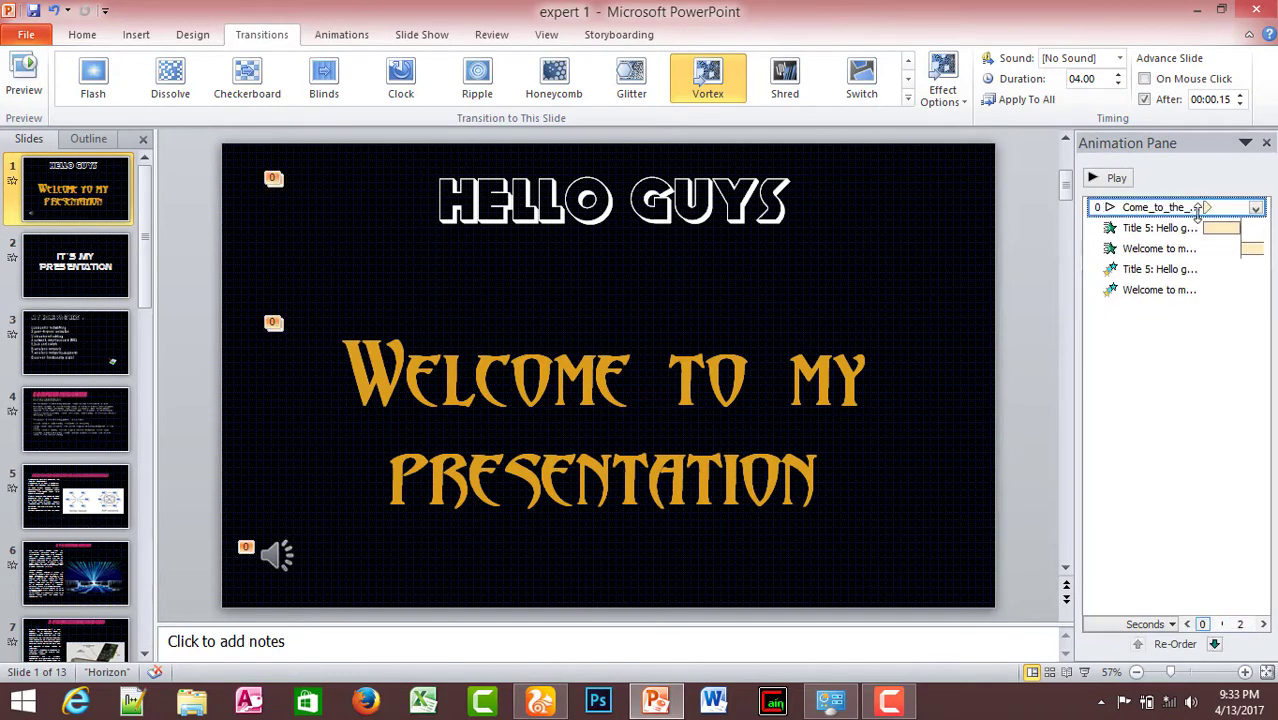
{"action": "left_click", "coordinate": [1256, 207]}
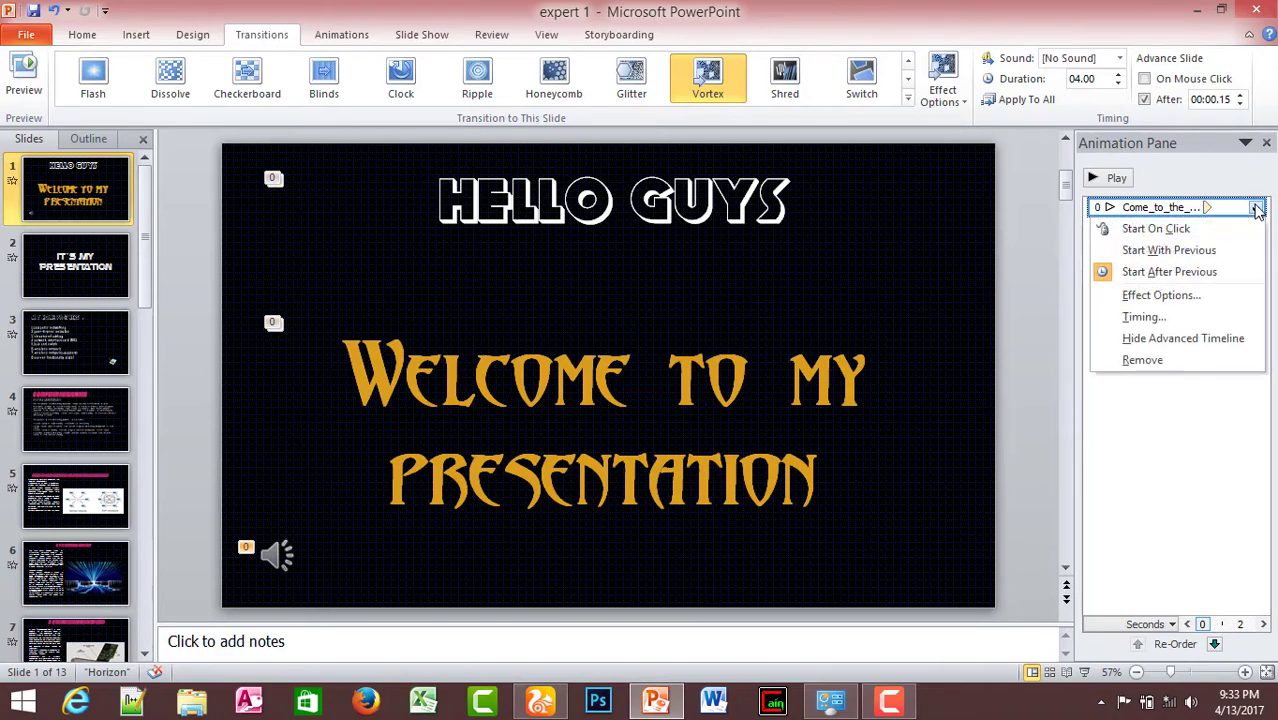
{"action": "left_click", "coordinate": [1172, 251]}
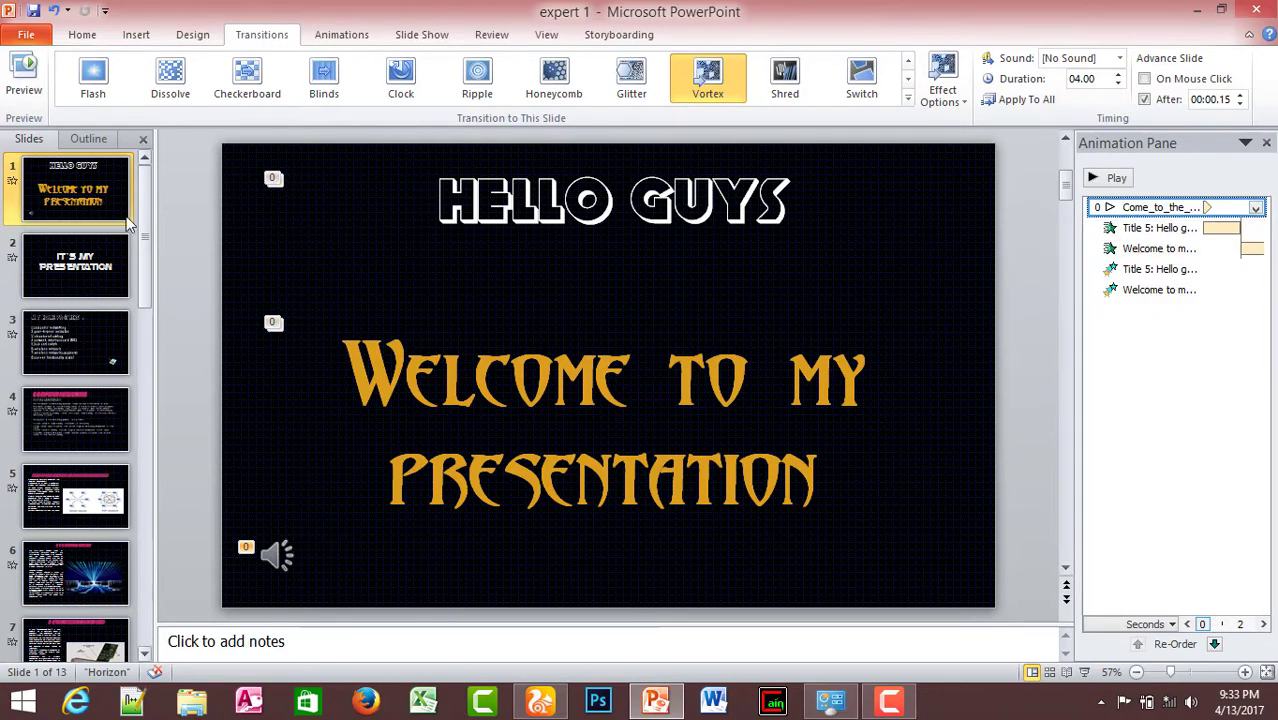
{"action": "left_click", "coordinate": [277, 554]}
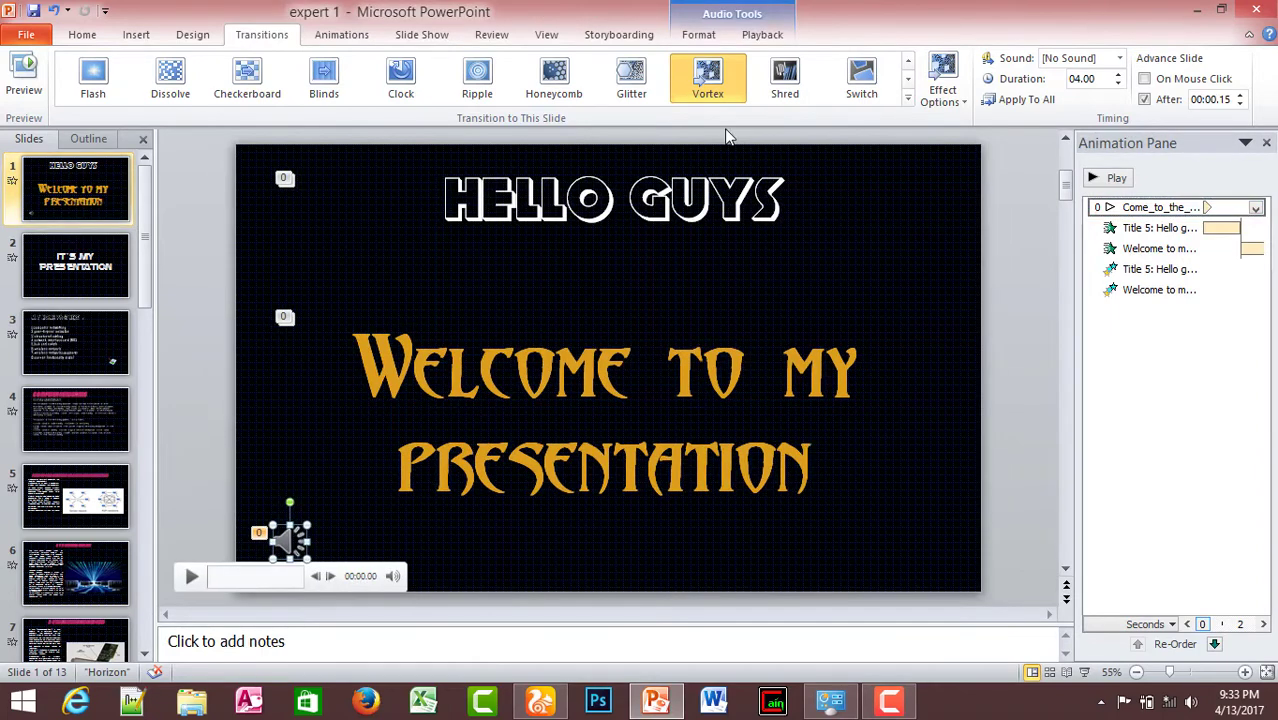
Keep the audio on Play Across Slides, deselect it, and start the slide show.
{"action": "left_click", "coordinate": [762, 35]}
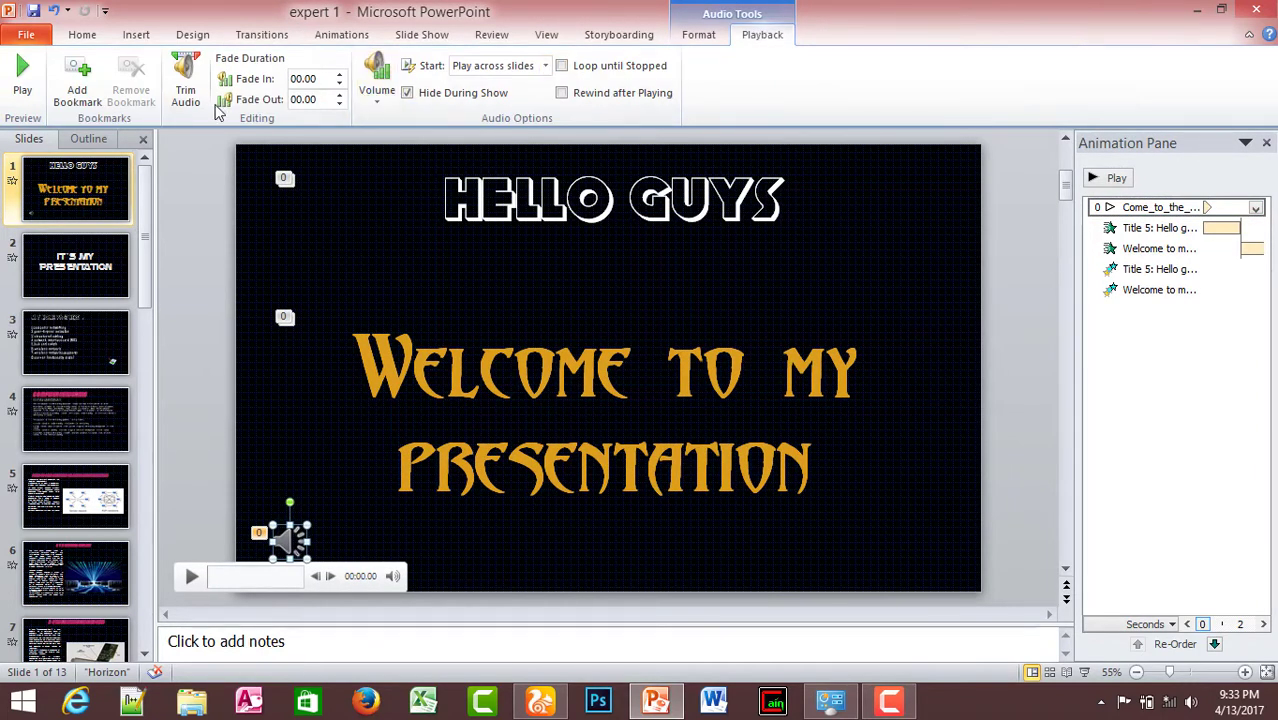
{"action": "left_click", "coordinate": [545, 65]}
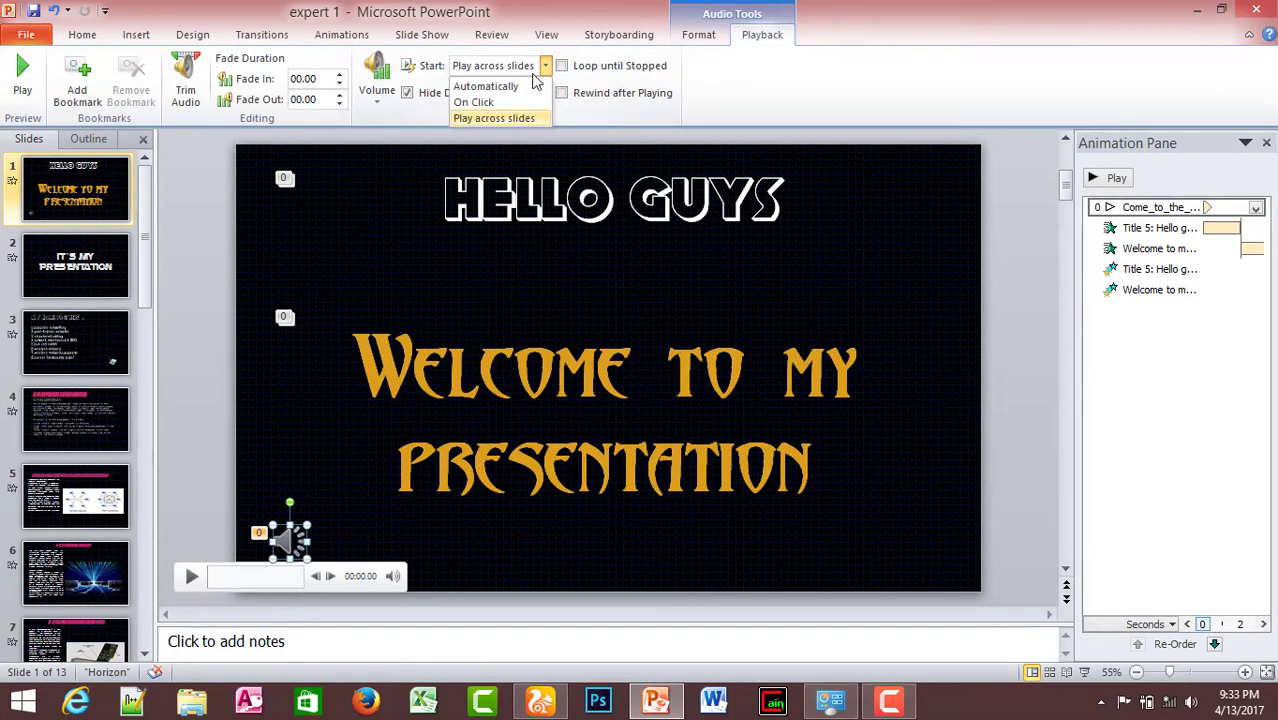
{"action": "left_click", "coordinate": [493, 118]}
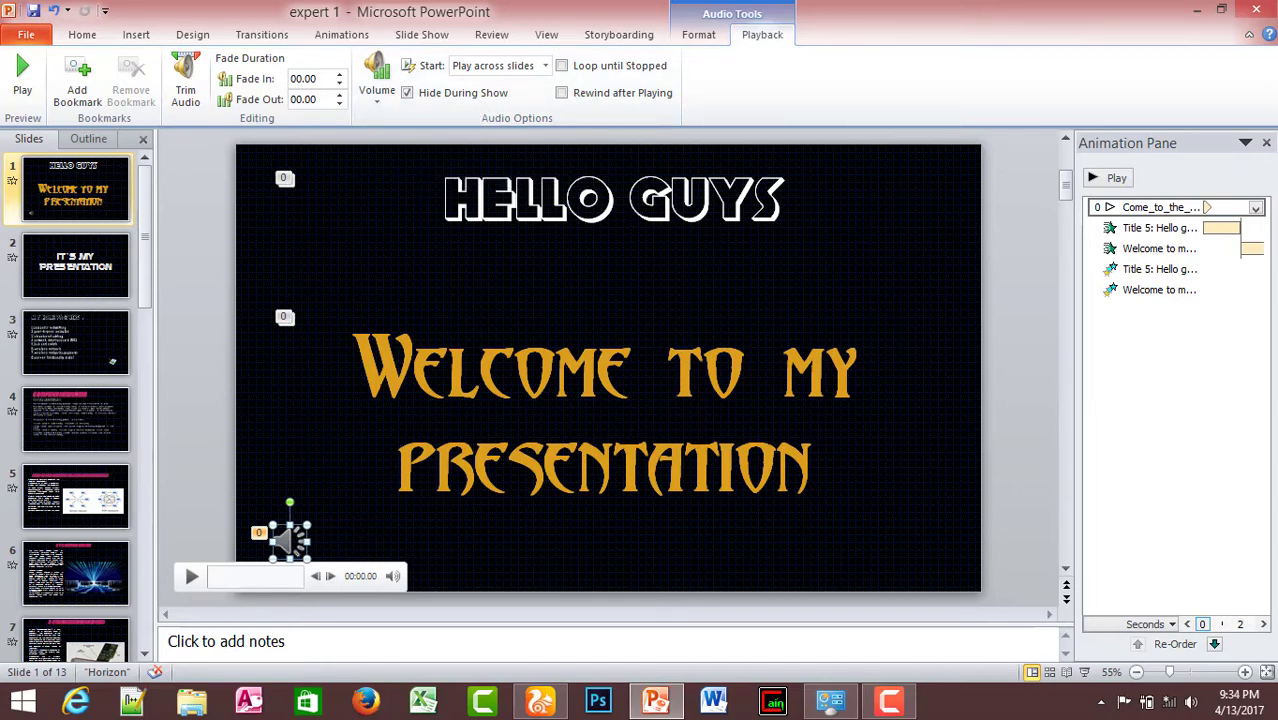
{"action": "left_click", "coordinate": [90, 200]}
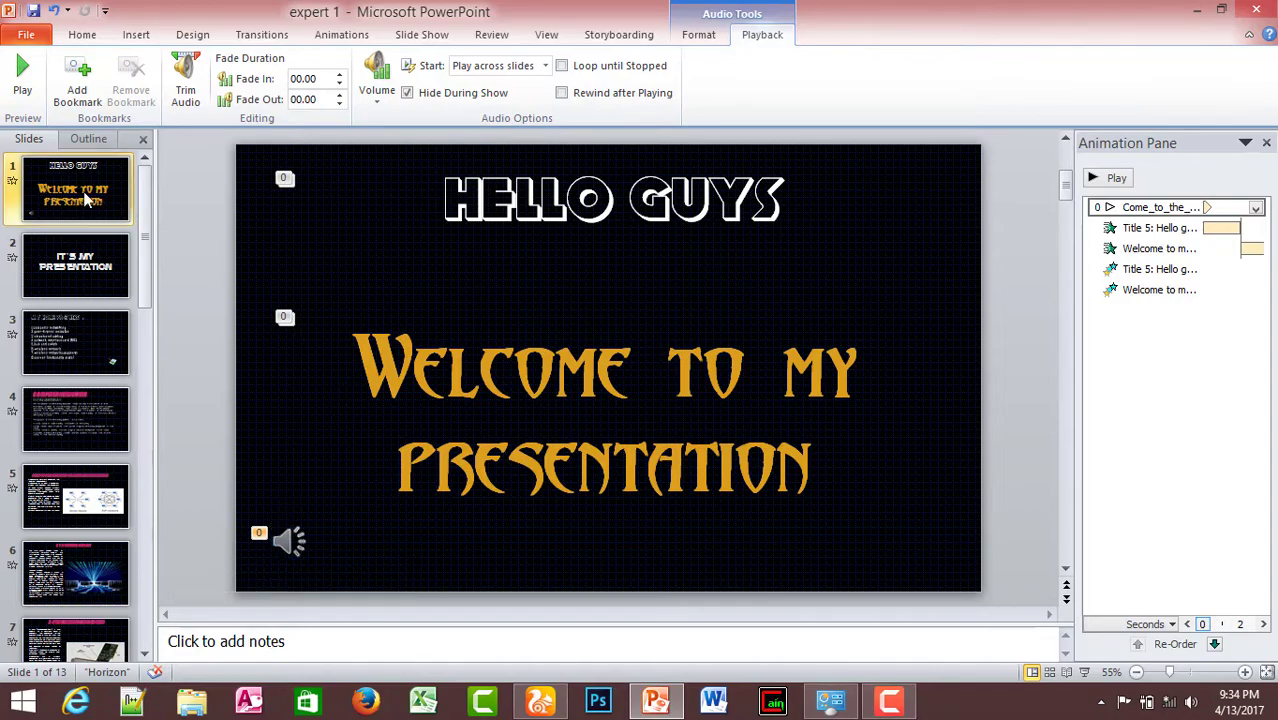
{"action": "left_click", "coordinate": [1085, 672]}
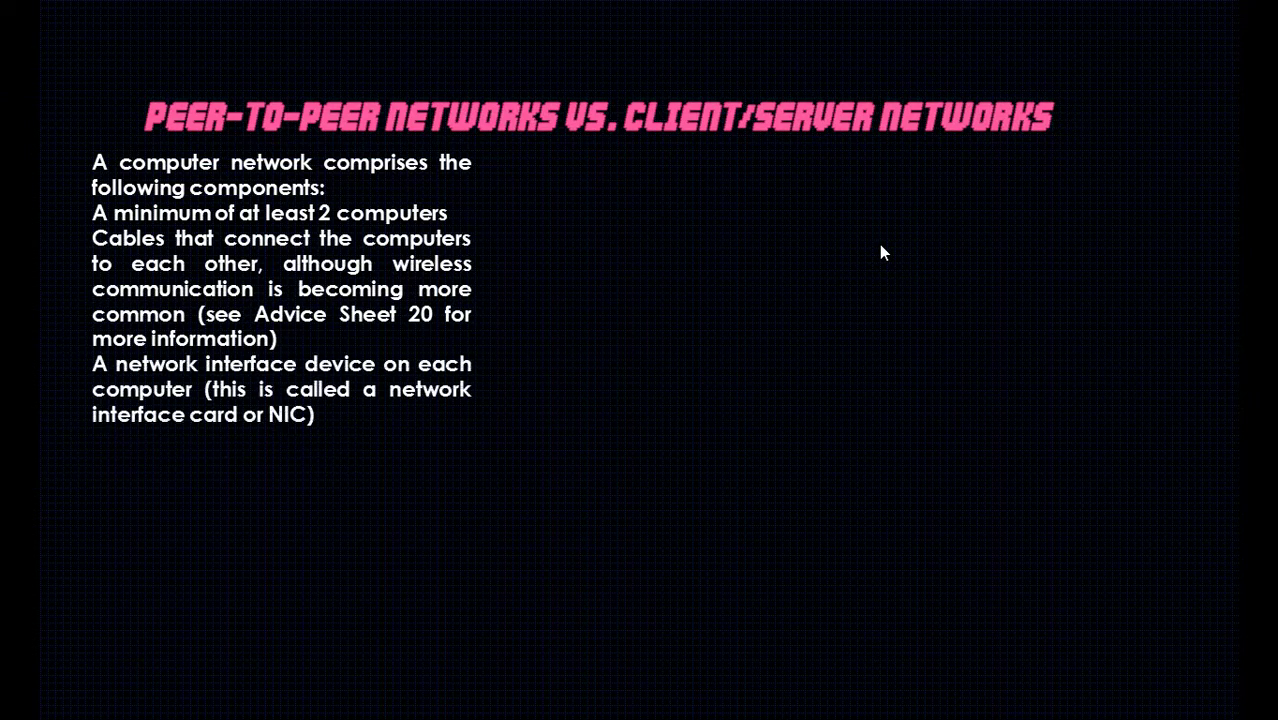
Exit the slide show, returning to Normal view on slide 5.
{"action": "key", "text": "Escape"}
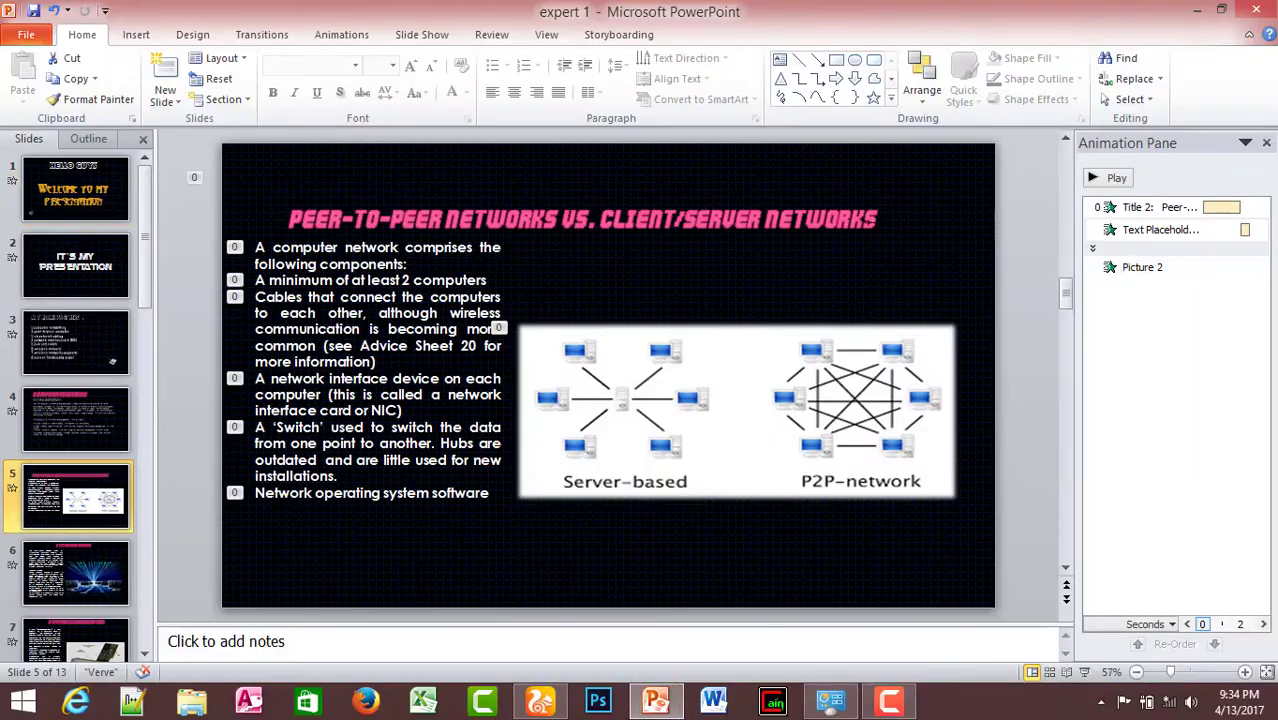
On the title slide, change the Come_to_the_Woods audio to start On Click.
{"action": "left_click", "coordinate": [62, 175]}
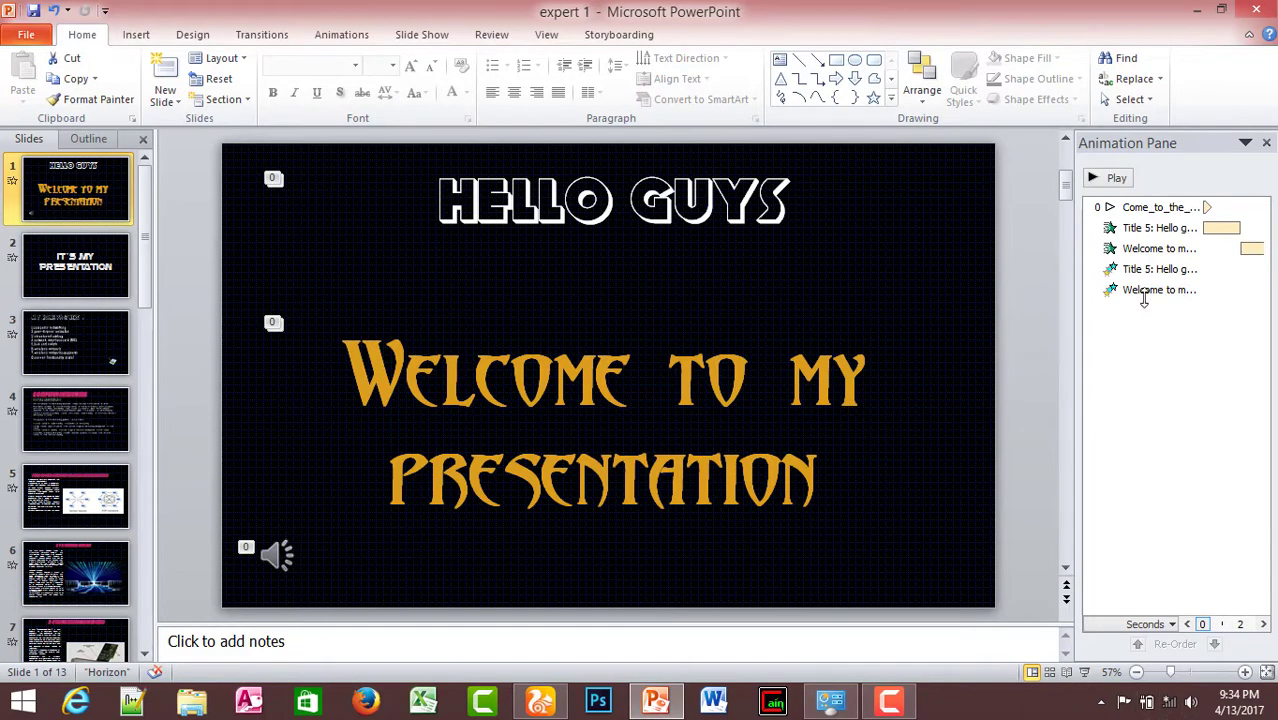
{"action": "left_click", "coordinate": [1138, 208]}
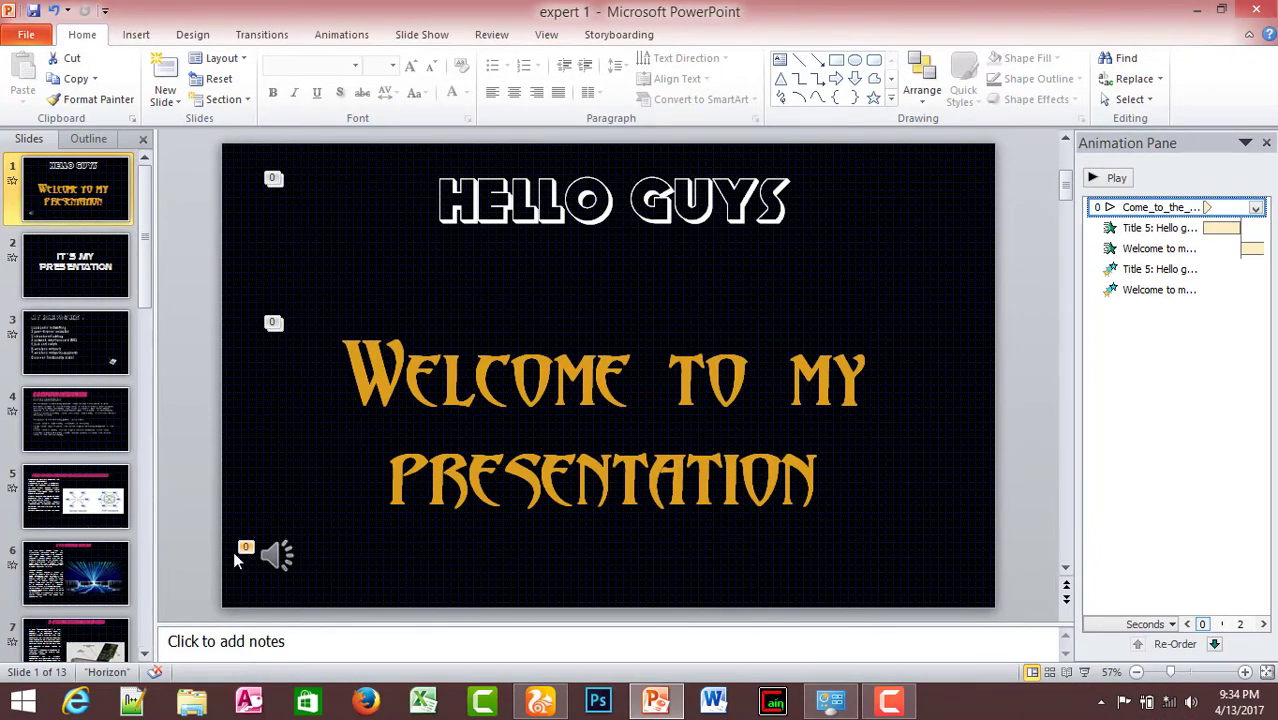
{"action": "left_click", "coordinate": [276, 550]}
{"action": "left_click", "coordinate": [750, 37]}
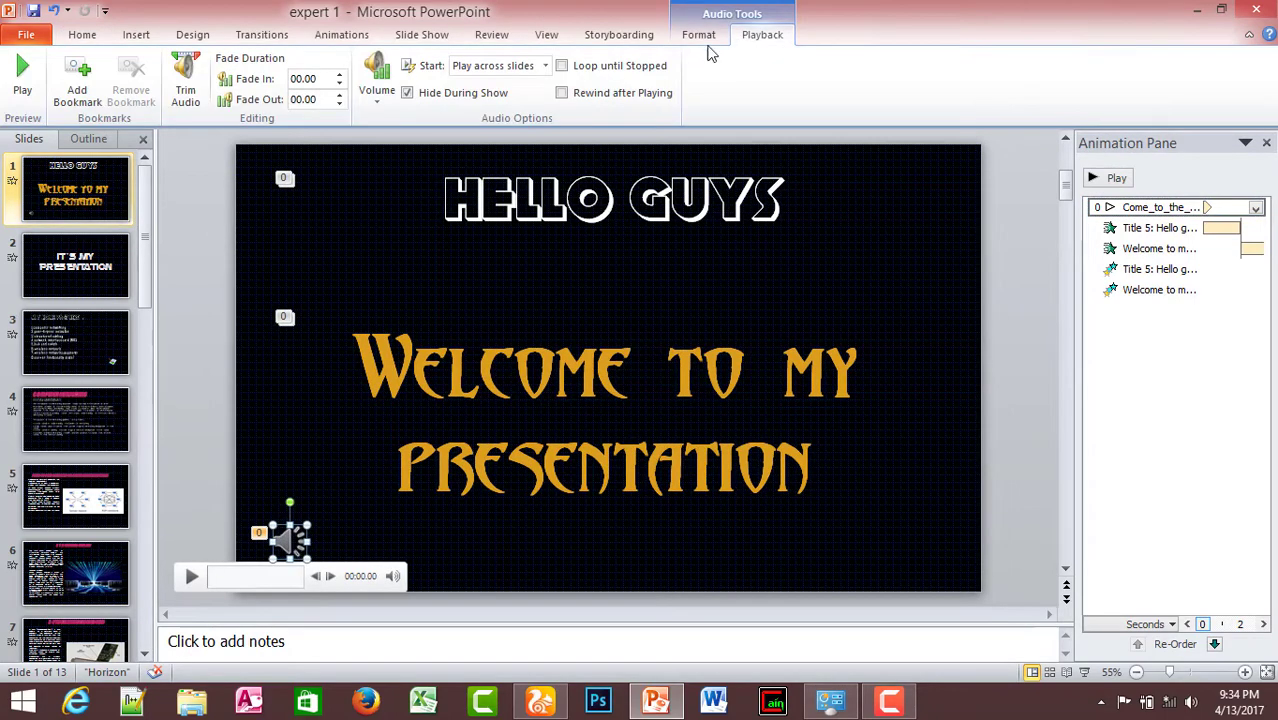
{"action": "left_click", "coordinate": [540, 66]}
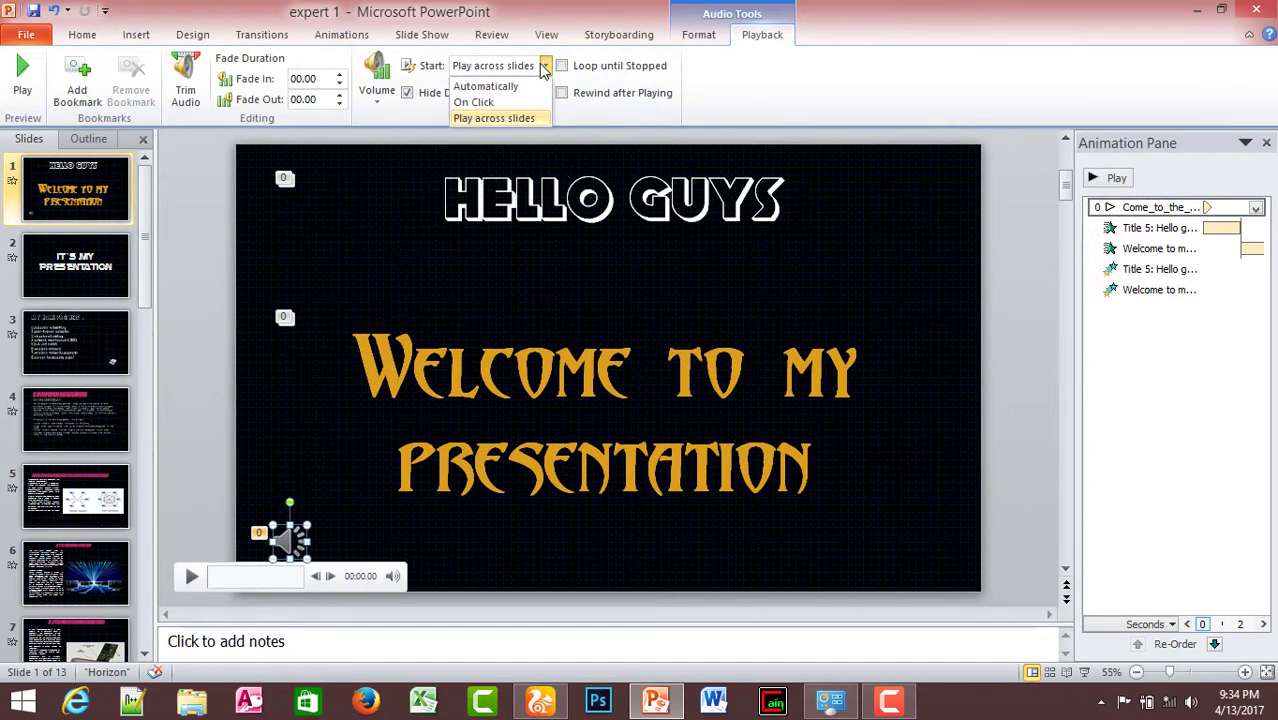
{"action": "left_click", "coordinate": [474, 103]}
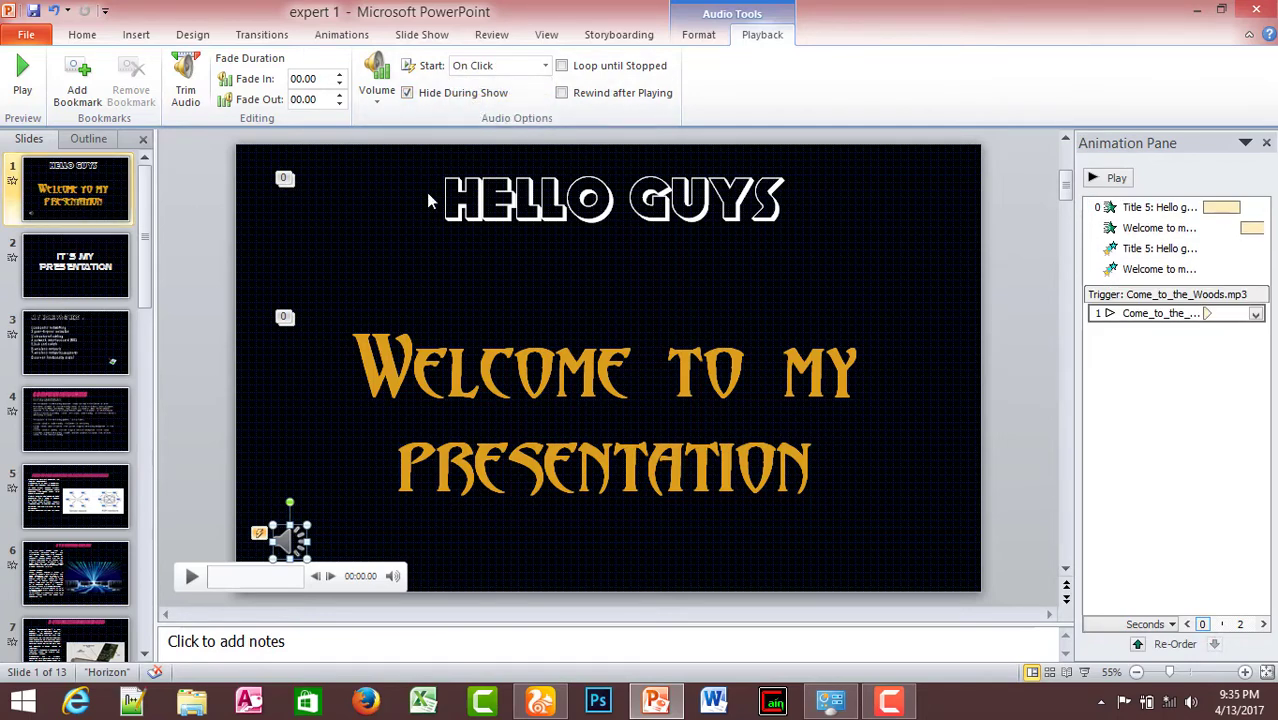
Run a test slide show to check the audio, then exit back to Normal view.
{"action": "left_click", "coordinate": [1085, 673]}
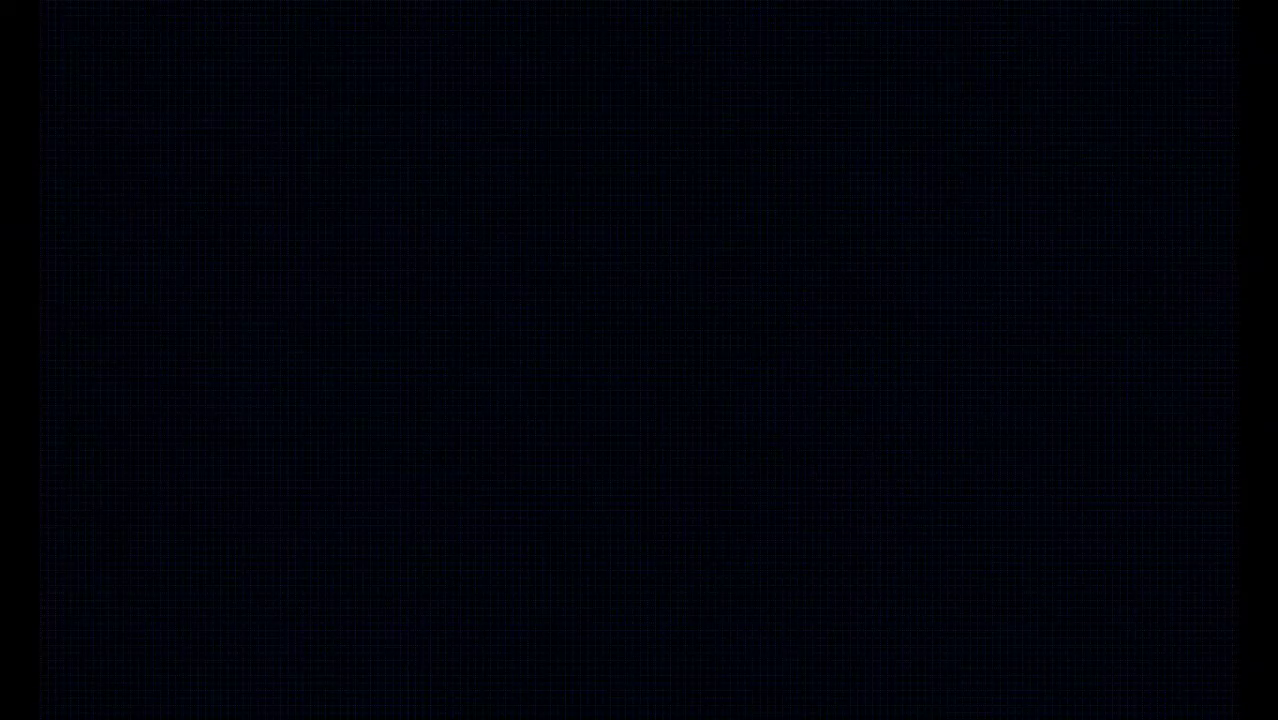
{"action": "key", "text": "Escape"}
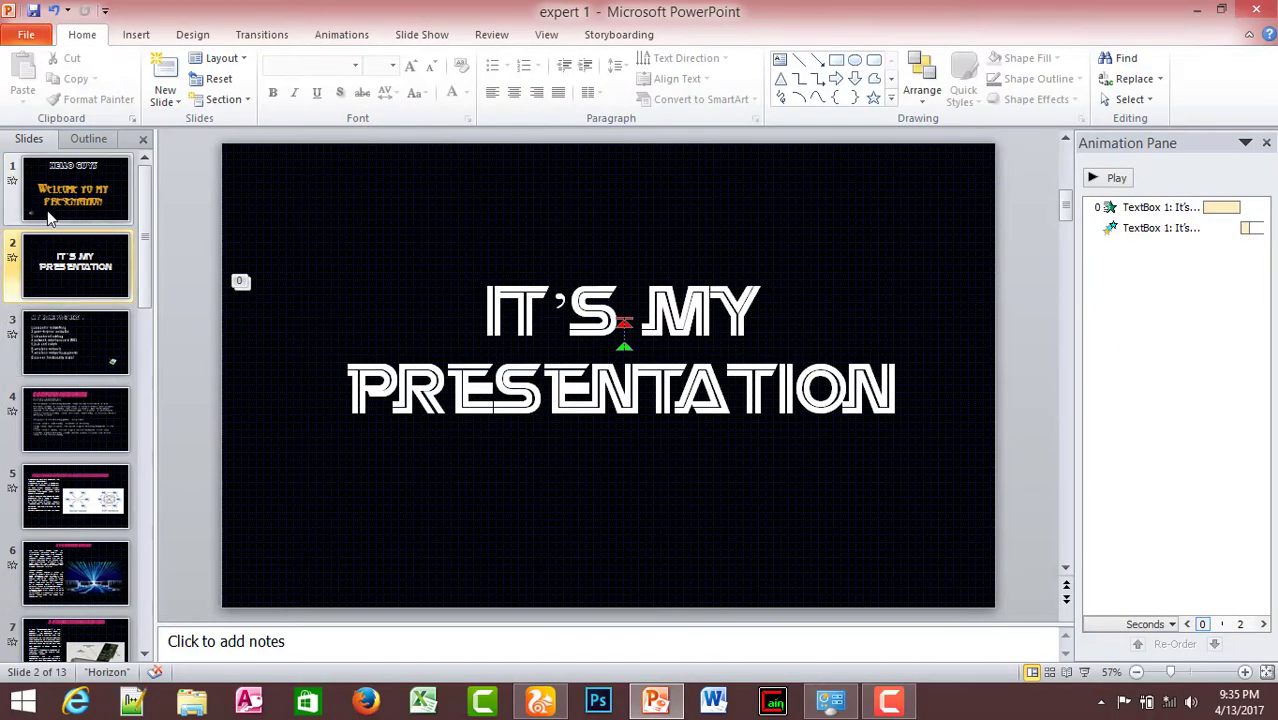
Turn off Hide During Show for the title slide's Come_to_the_Woods audio clip.
{"action": "left_click", "coordinate": [48, 214]}
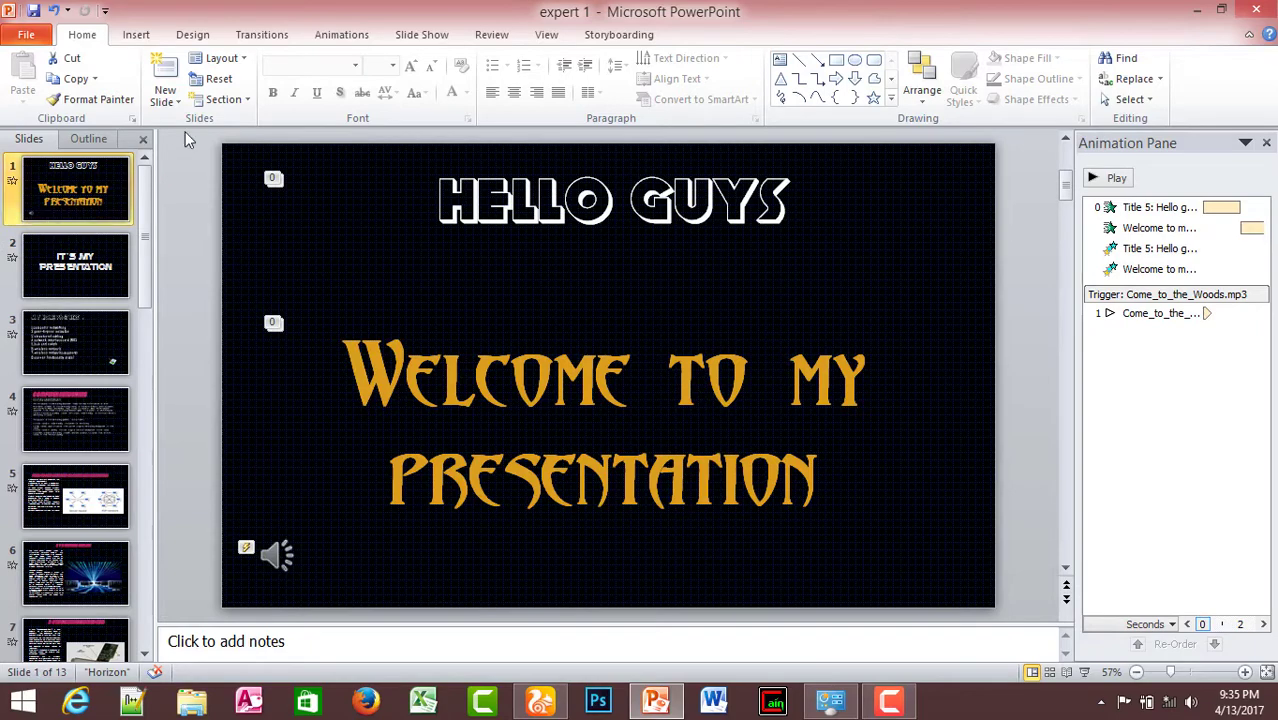
{"action": "left_click", "coordinate": [277, 570]}
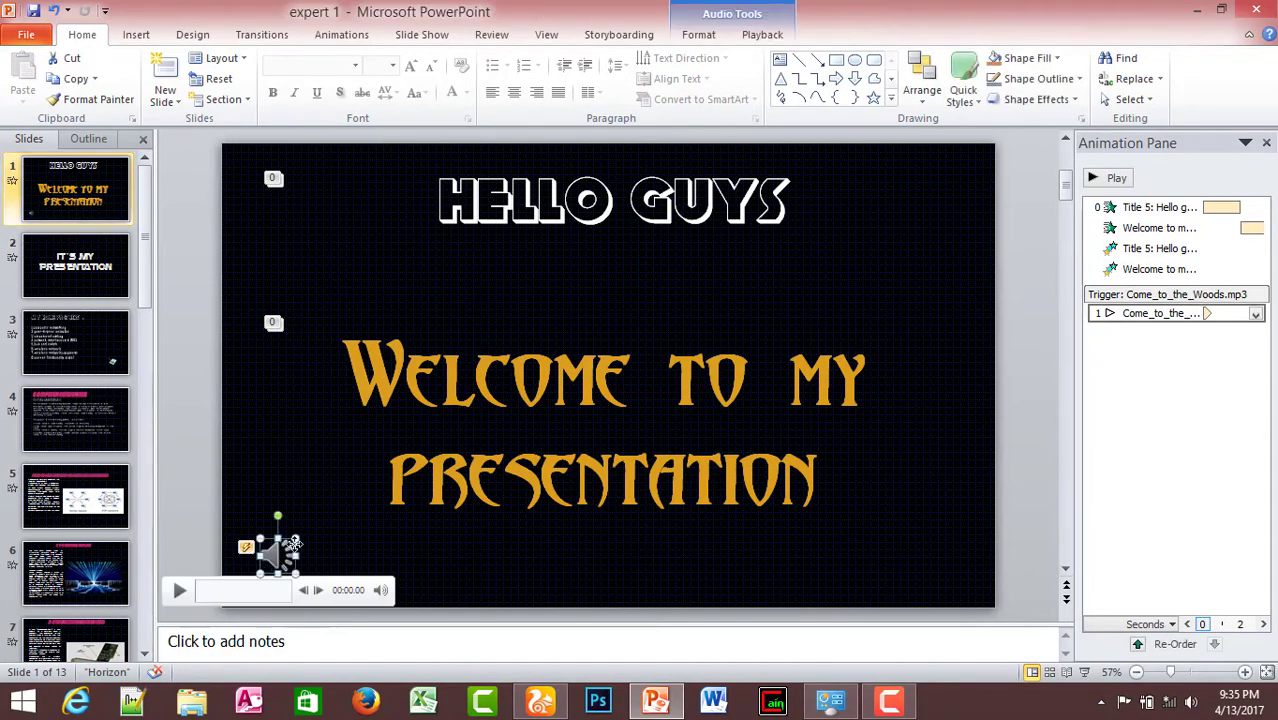
{"action": "left_click", "coordinate": [703, 35]}
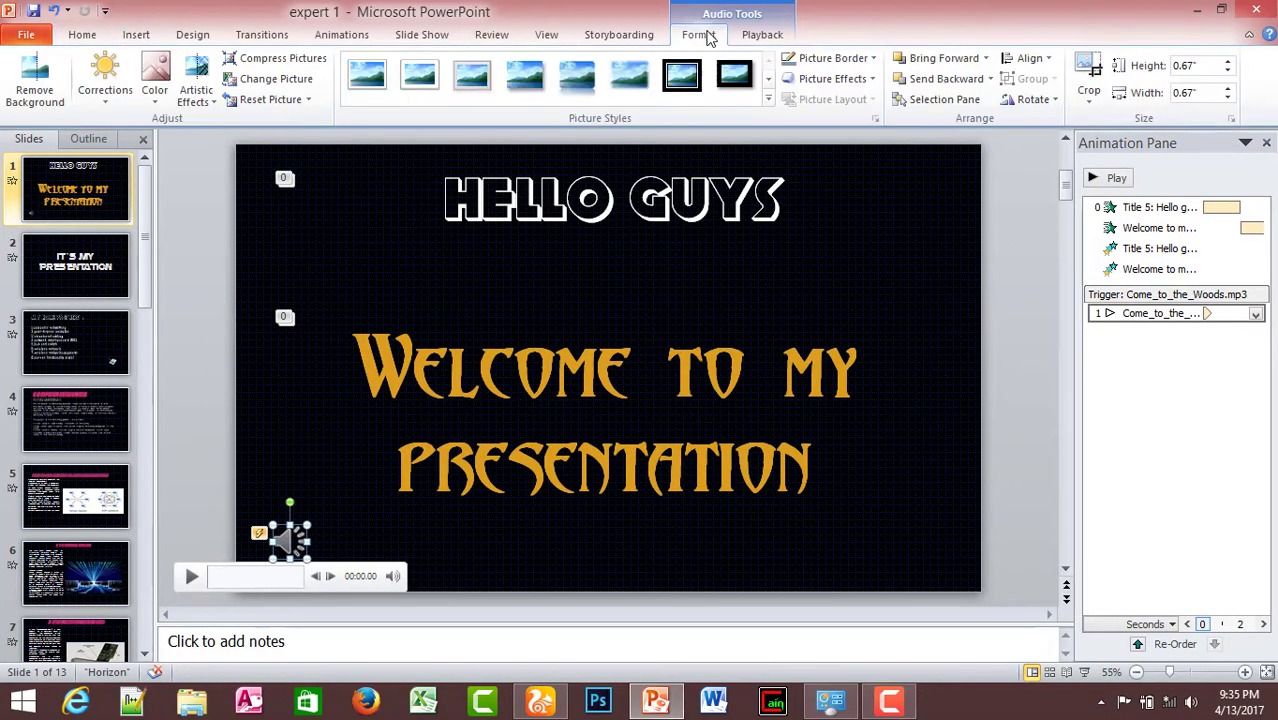
{"action": "left_click", "coordinate": [758, 35]}
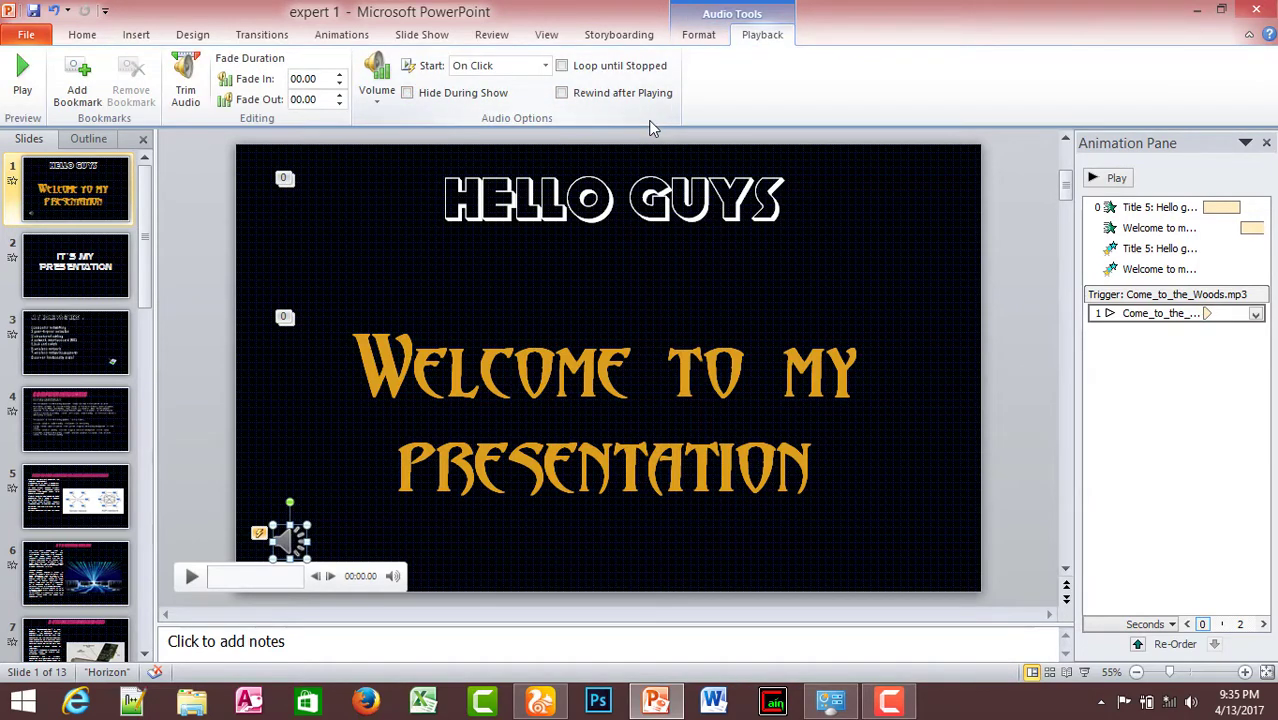
{"action": "left_click", "coordinate": [178, 162]}
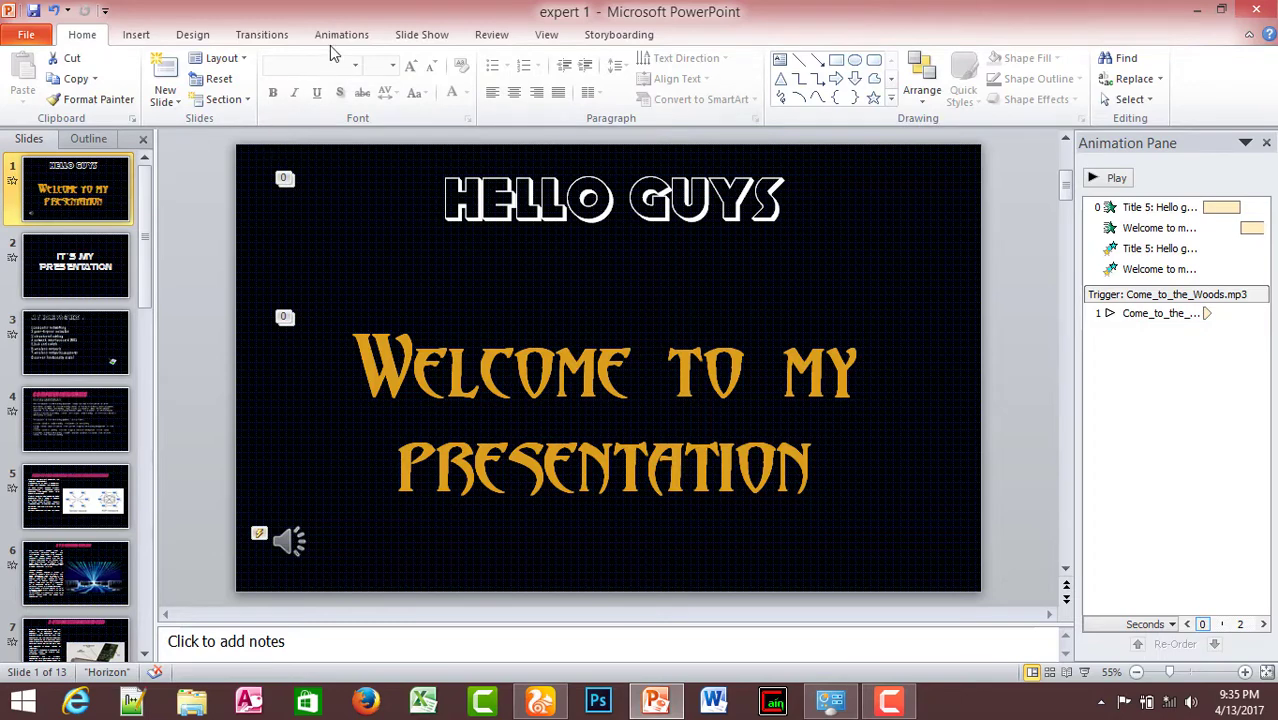
Make the title slide's Vortex transition advance on mouse click instead of after a timed delay.
{"action": "left_click", "coordinate": [280, 34]}
{"action": "left_click", "coordinate": [1146, 99]}
{"action": "left_click", "coordinate": [1145, 79]}
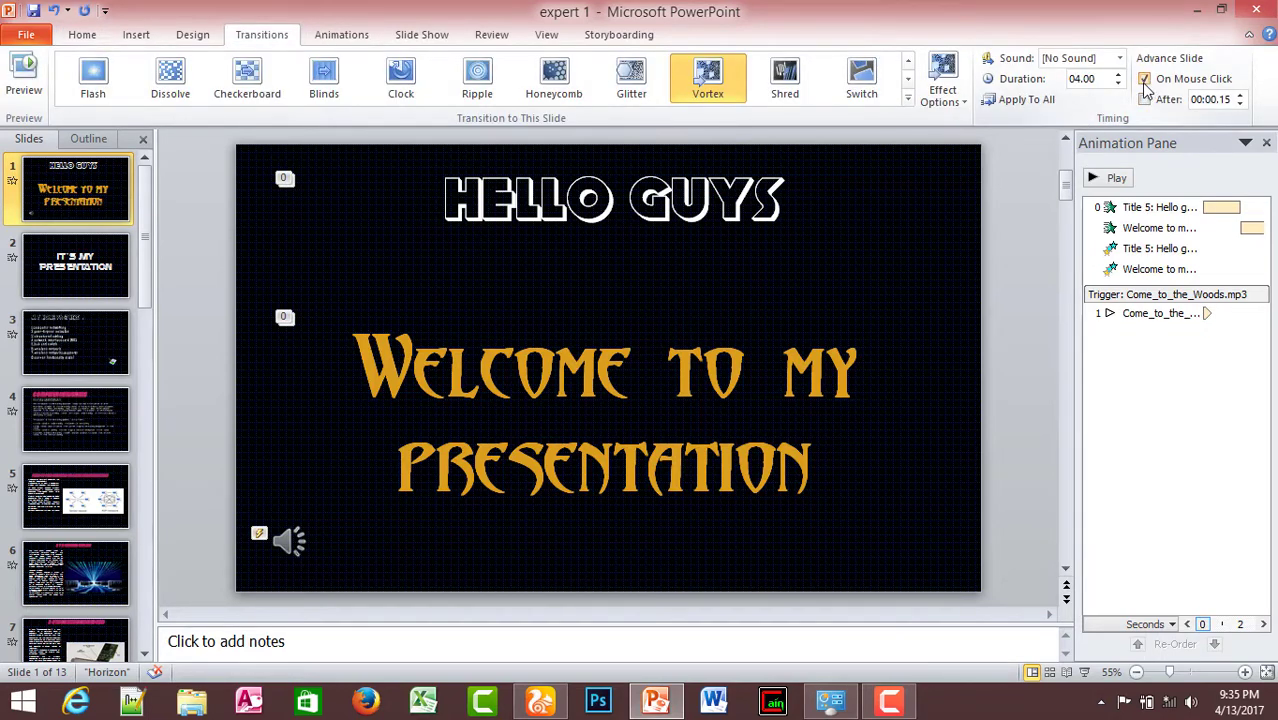
{"action": "mouse_move", "coordinate": [287, 538]}
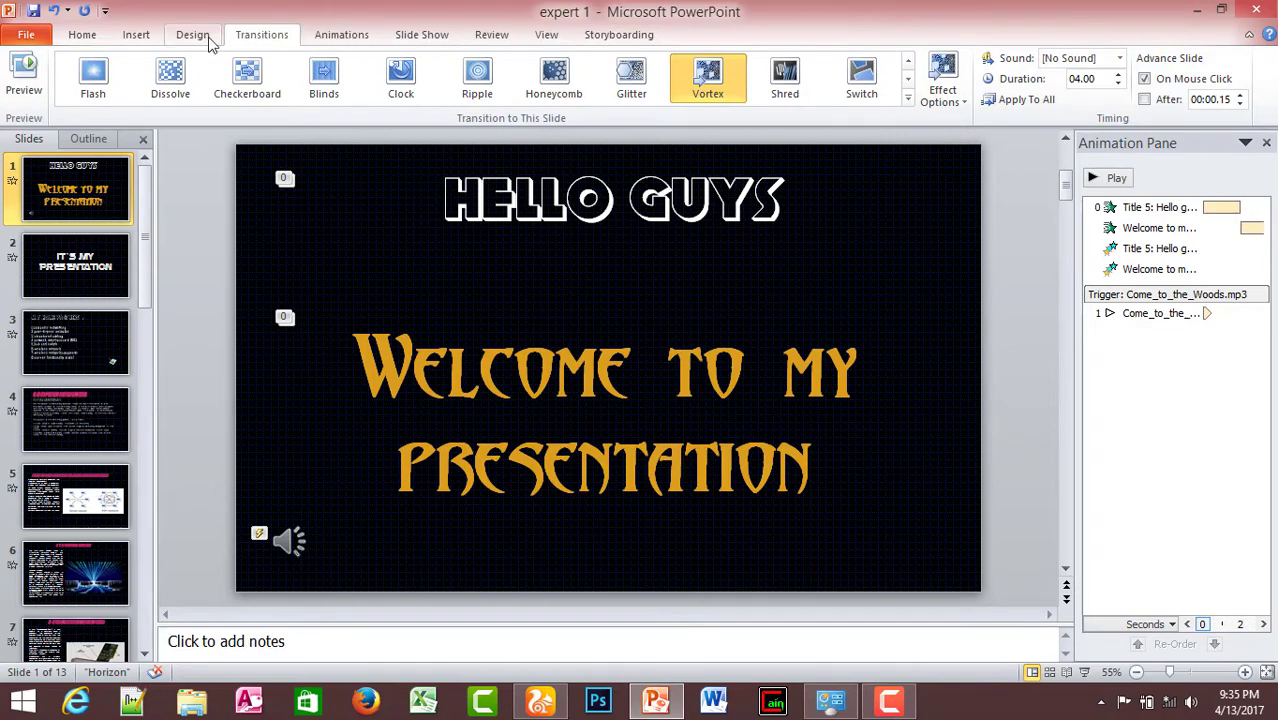
Drag the Come_to_the_Woods clip to the top of the Animation Pane so it starts Automatically.
{"action": "left_click", "coordinate": [287, 540]}
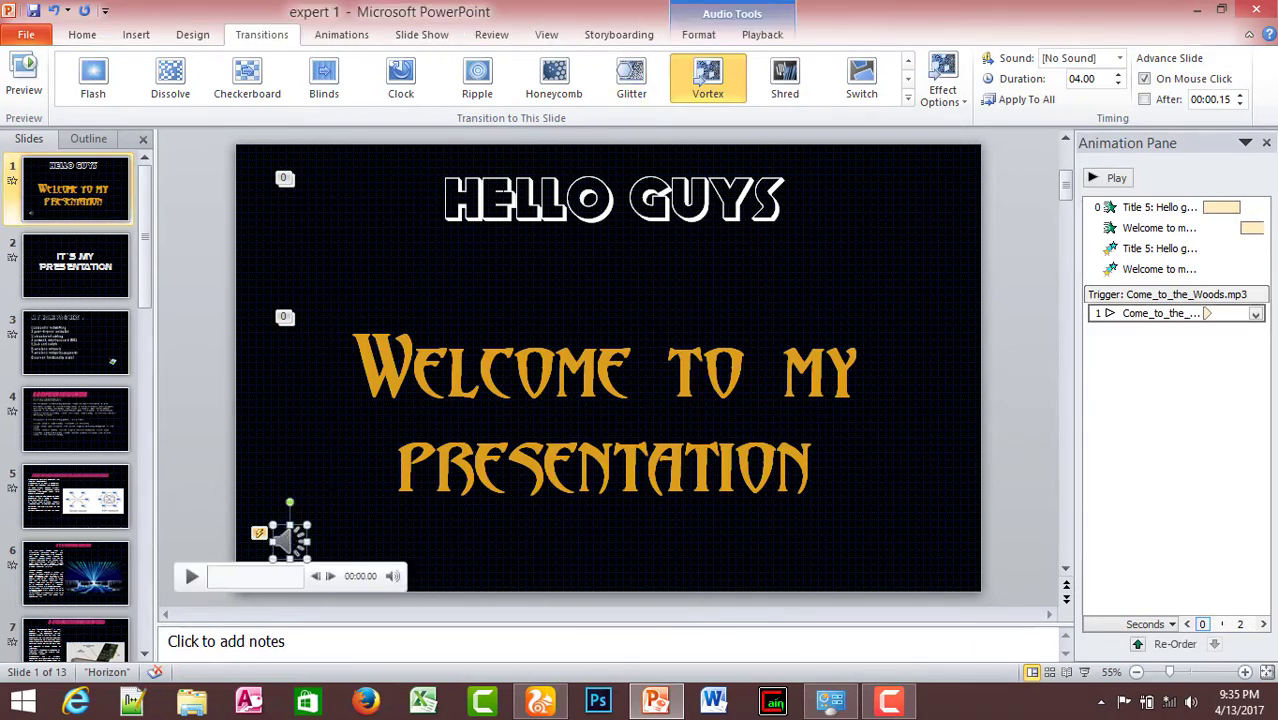
{"action": "left_click", "coordinate": [762, 34]}
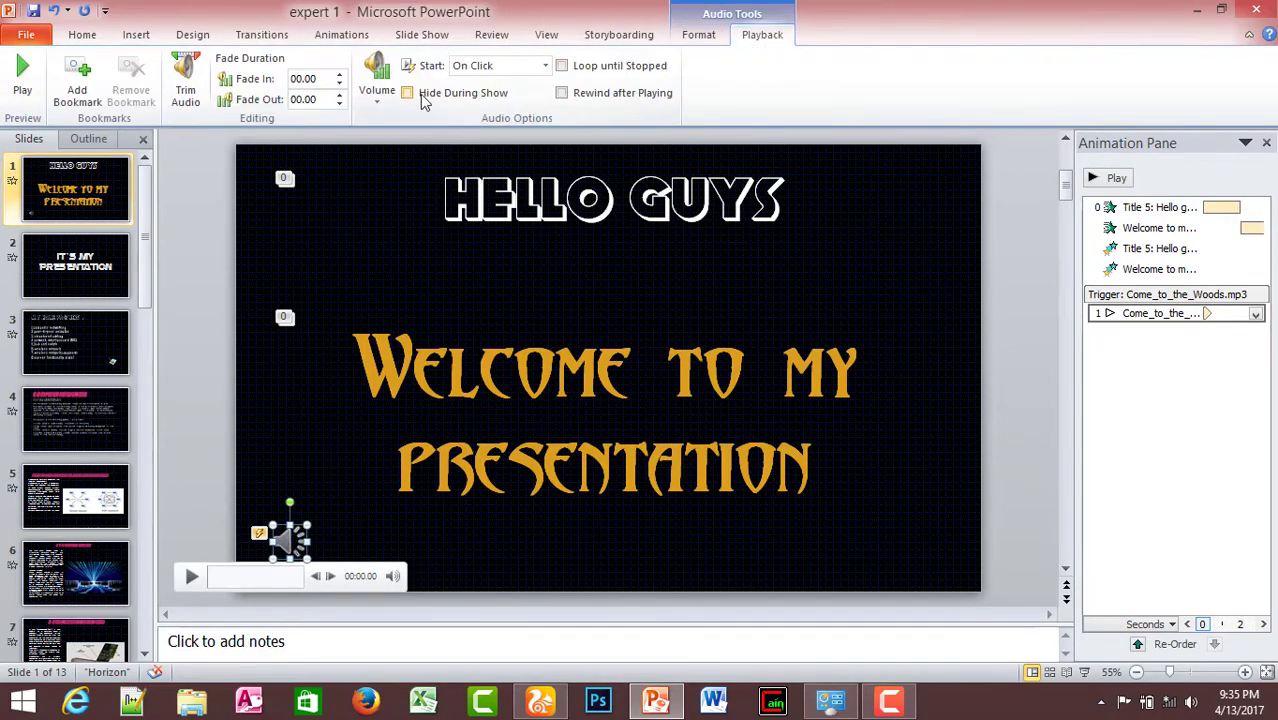
{"action": "left_click", "coordinate": [545, 66]}
{"action": "left_click", "coordinate": [690, 102]}
{"action": "left_click_drag", "start_coordinate": [1187, 326], "coordinate": [1145, 207]}
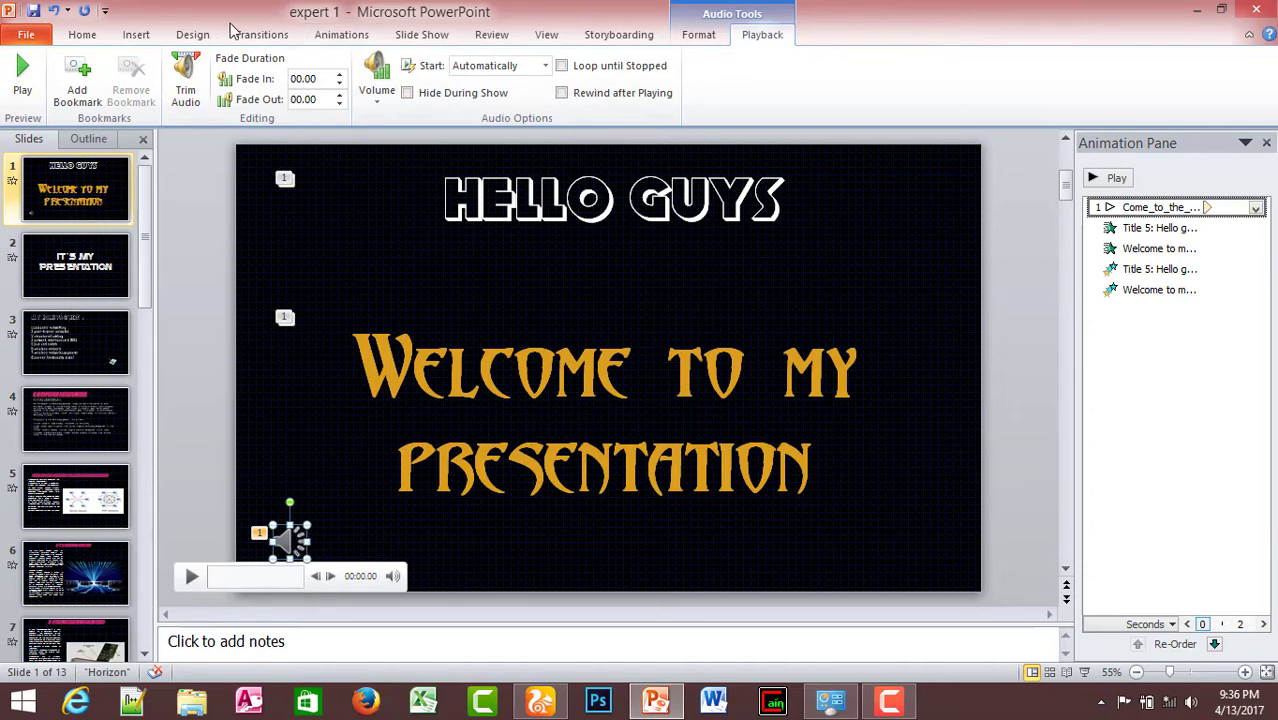
{"action": "left_click", "coordinate": [261, 34]}
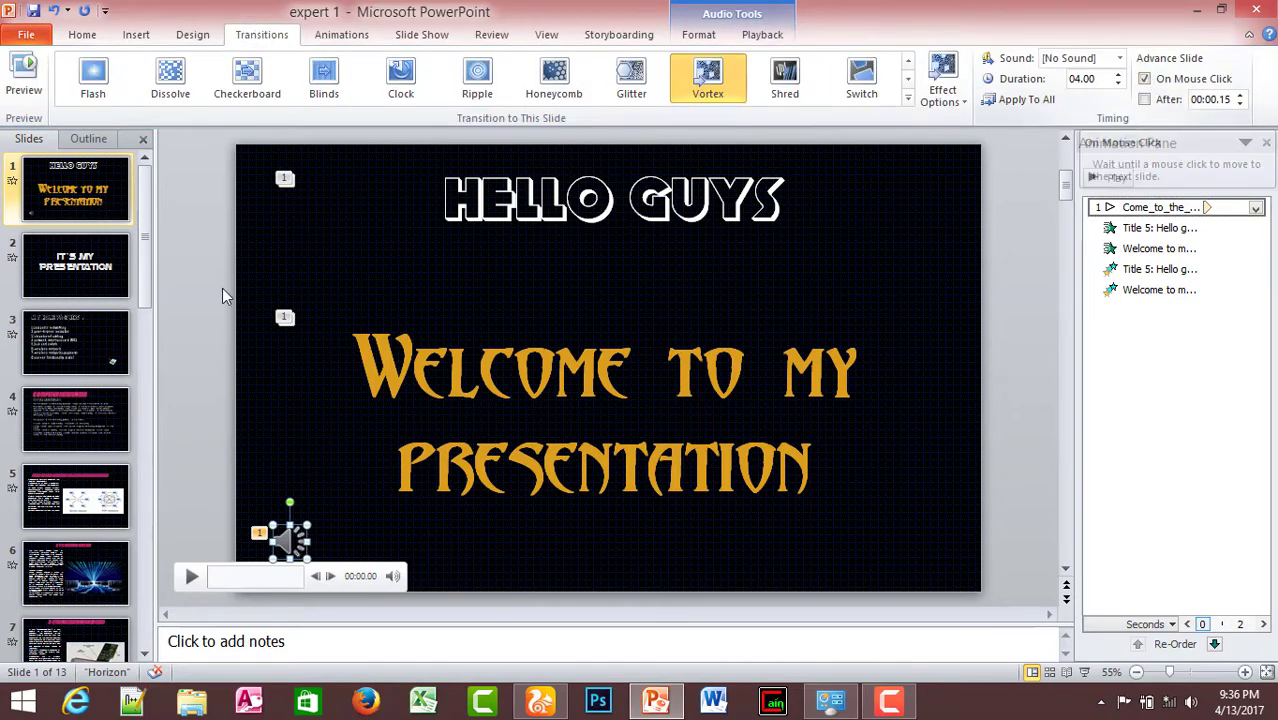
Return to the title slide and start the full-screen slide show to test the music.
{"action": "left_click", "coordinate": [124, 268]}
{"action": "left_click", "coordinate": [100, 192]}
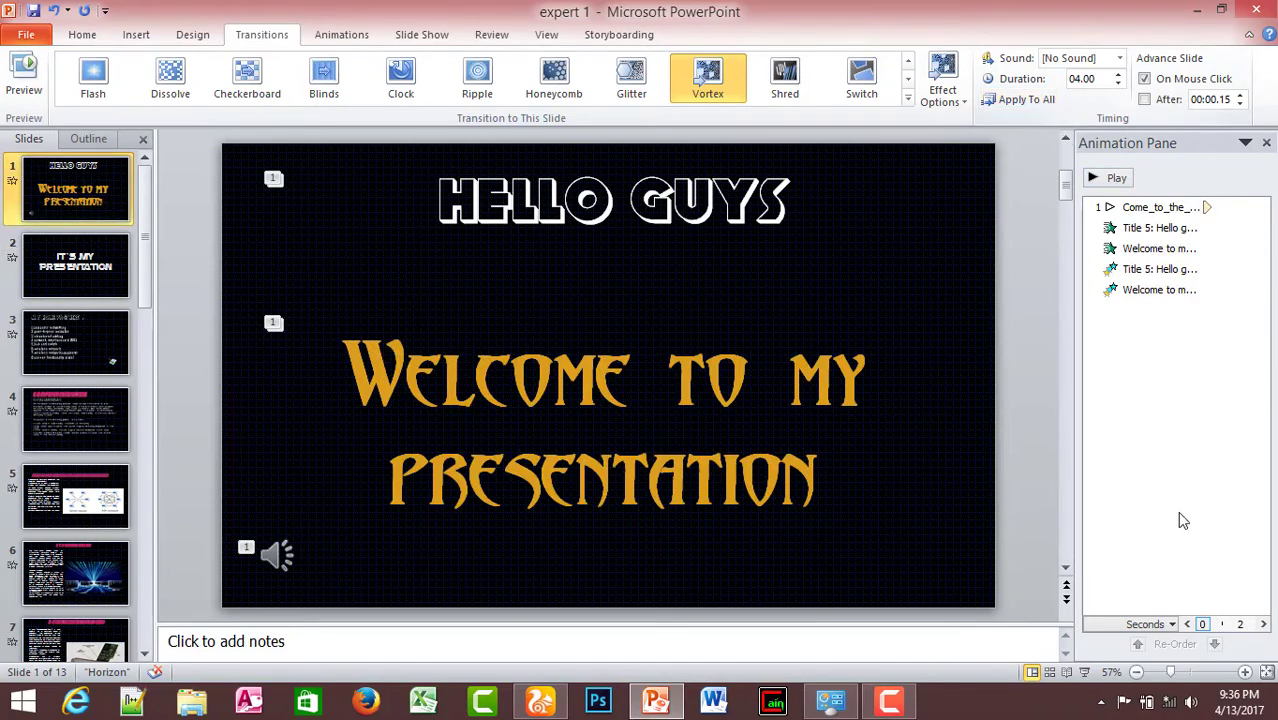
{"action": "left_click", "coordinate": [1089, 663]}
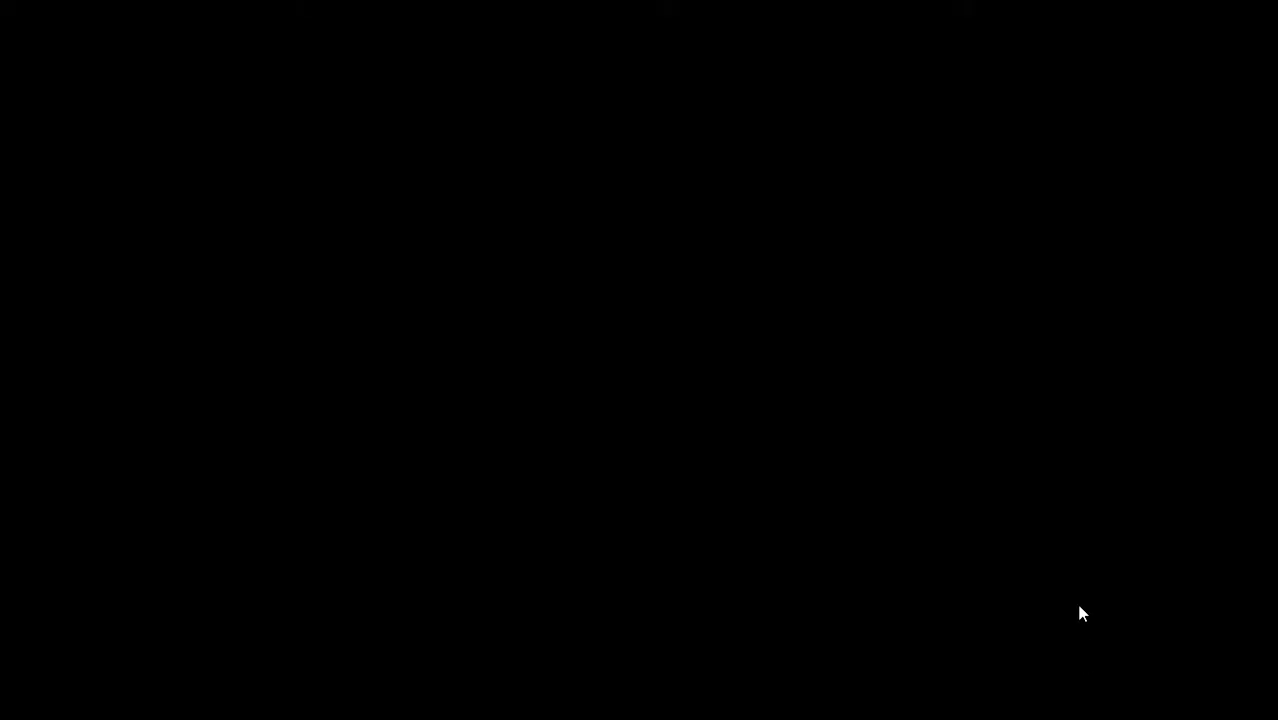